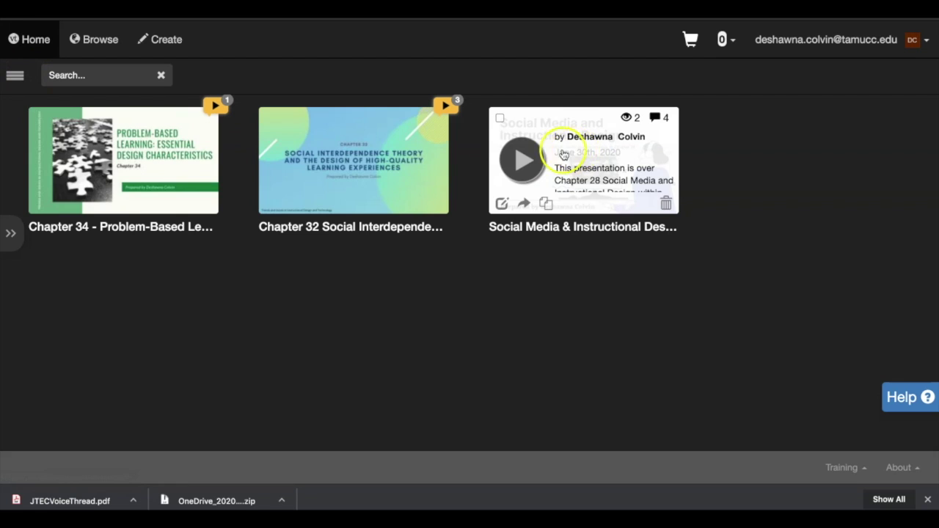
Step: Browse the public VoiceThread collections and look over the available subject categories
click(105, 44)
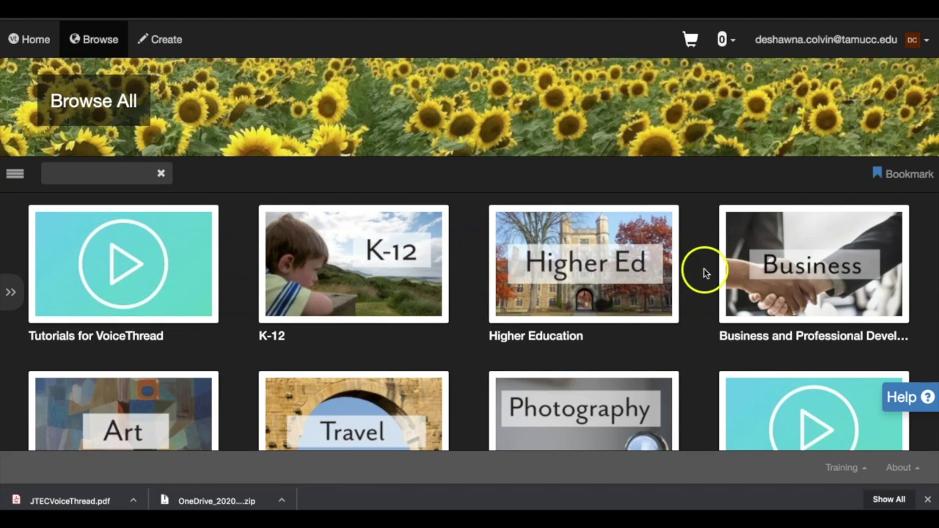
scroll(727, 268, down, 3)
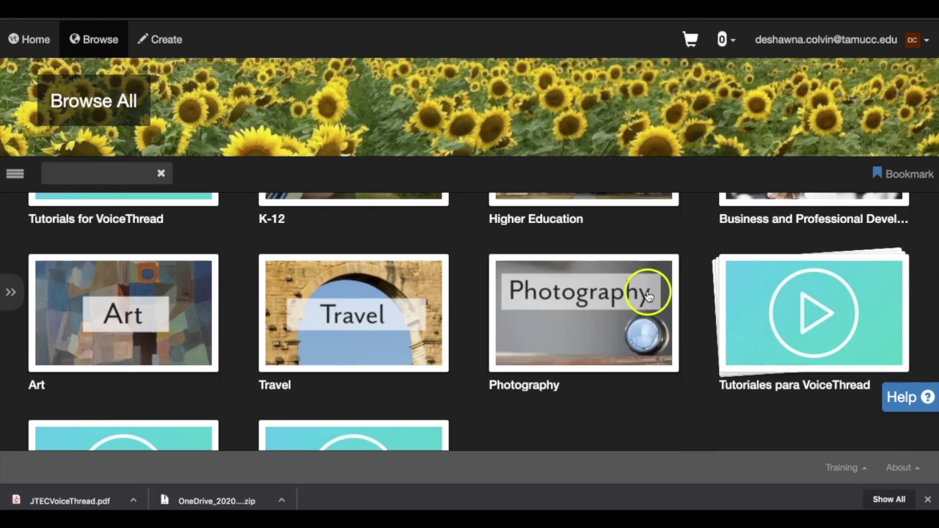
scroll(168, 325, down, 2)
scroll(168, 326, down, 1)
scroll(168, 326, up, 4)
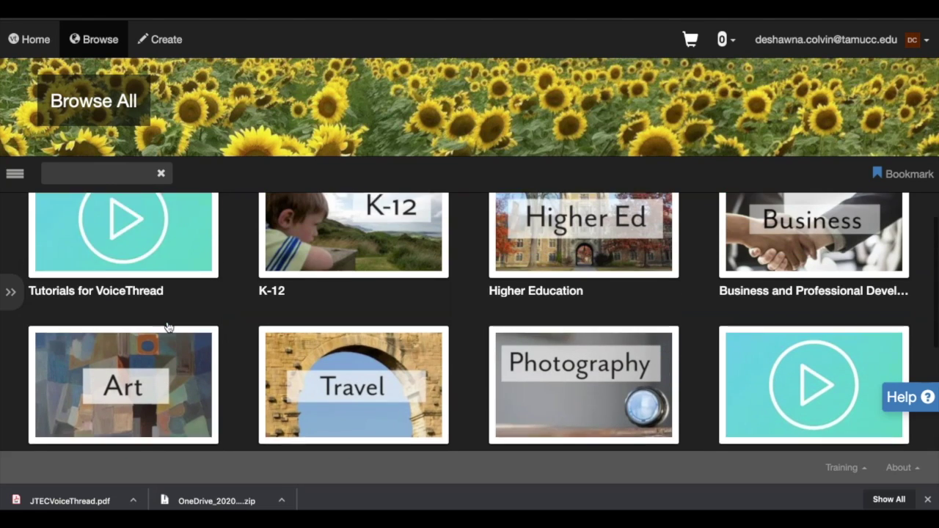
Step: Look through the K-12 and Higher Education collections and their subject categories
click(363, 257)
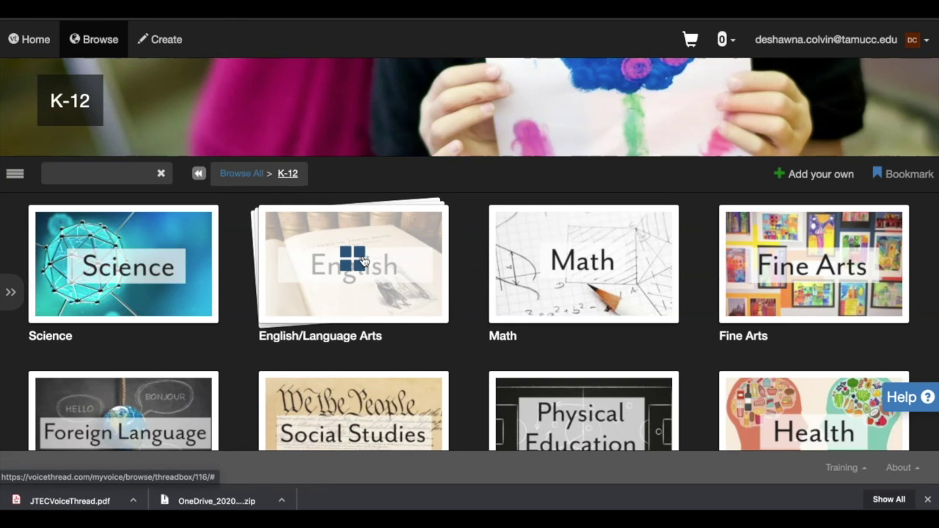
scroll(323, 286, down, 5)
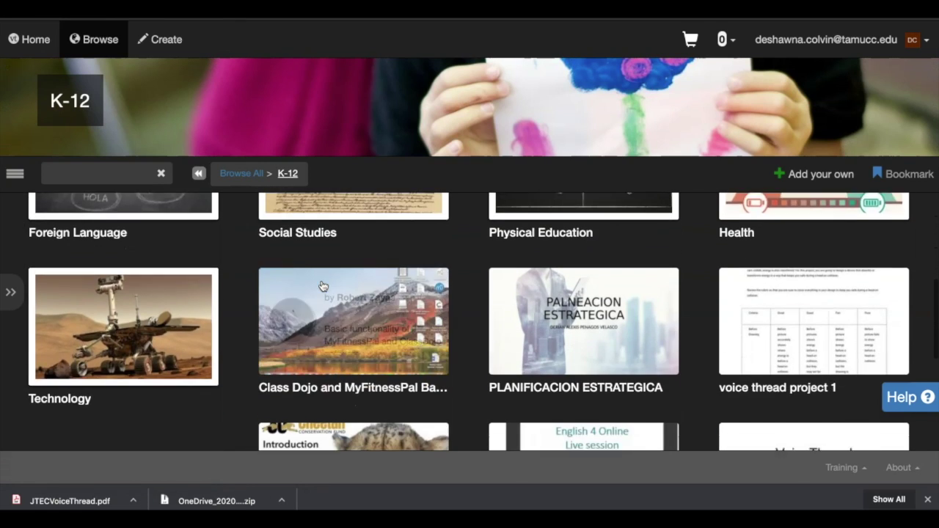
scroll(323, 286, down, 5)
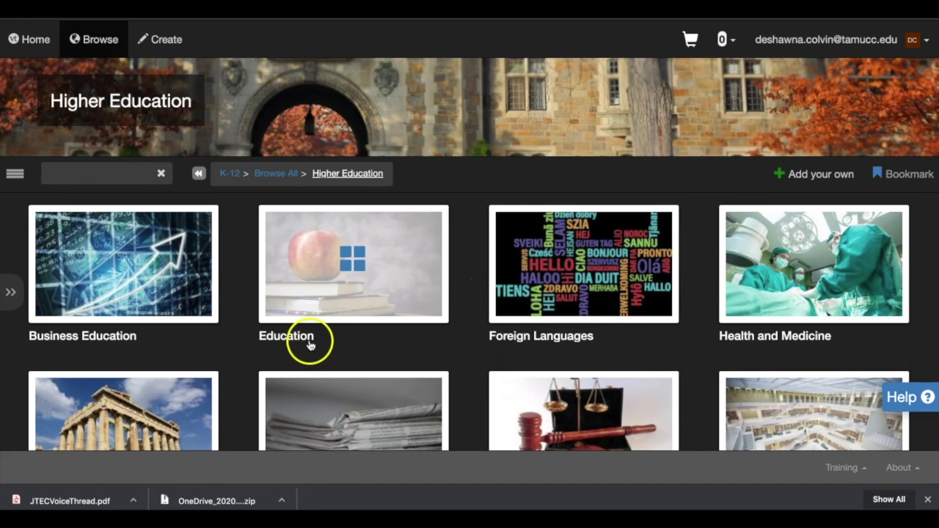
scroll(312, 338, down, 2)
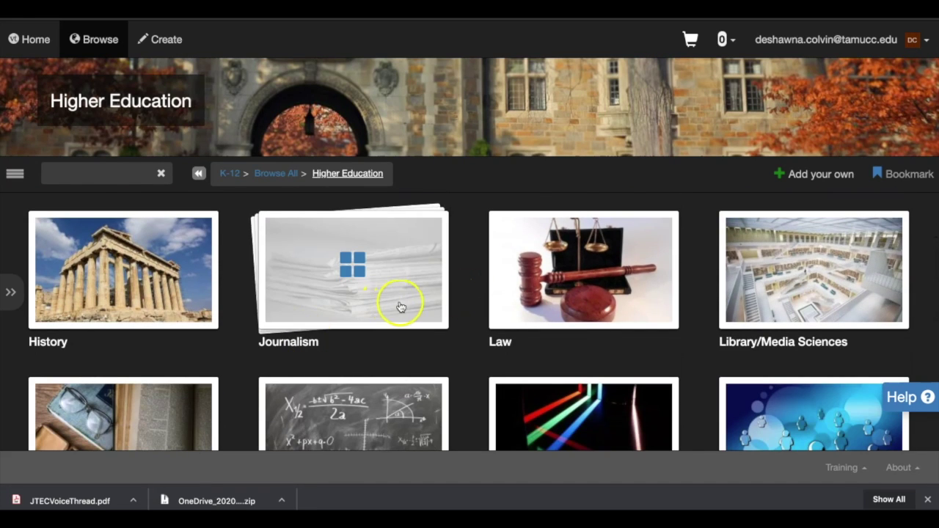
scroll(440, 315, down, 2)
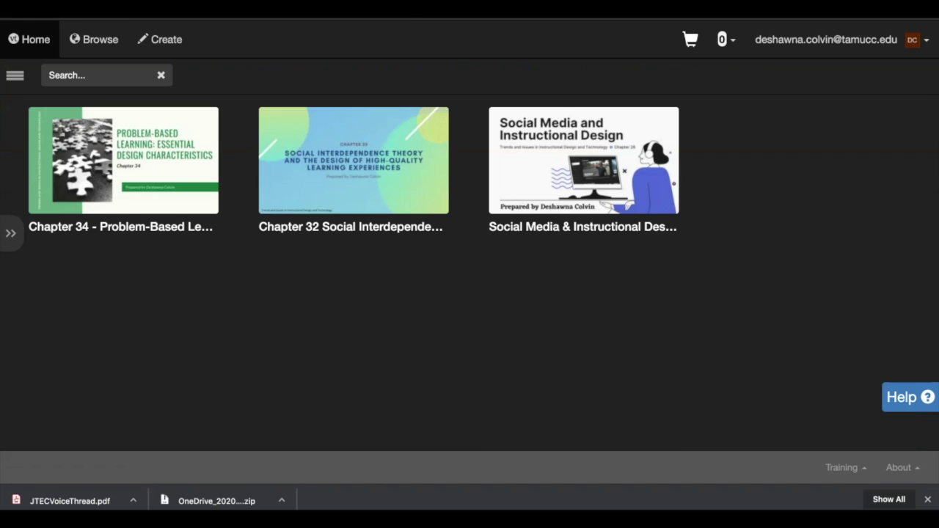
Step: Create a new VoiceThread and upload images 1.png to 9.png from the computer's "Islander Quest (1)" downloads folder
mouse_move(199, 154)
click(161, 41)
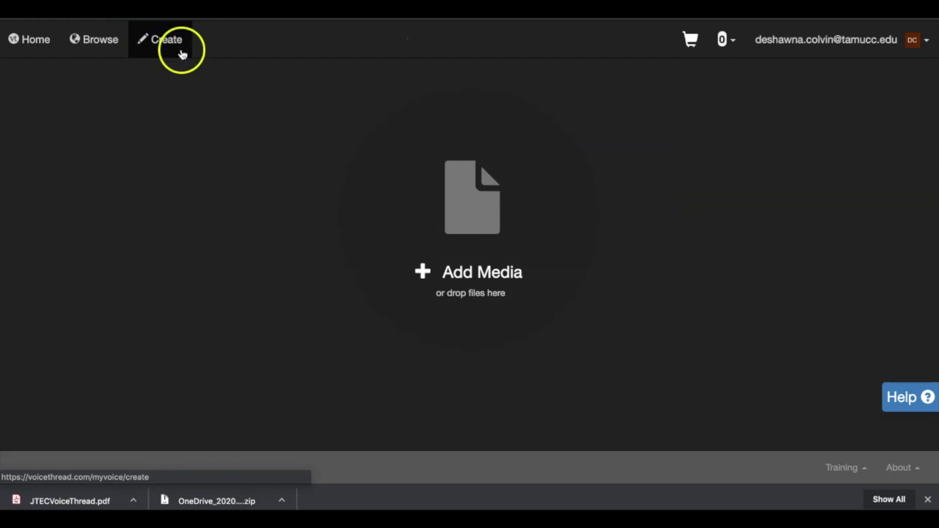
click(475, 281)
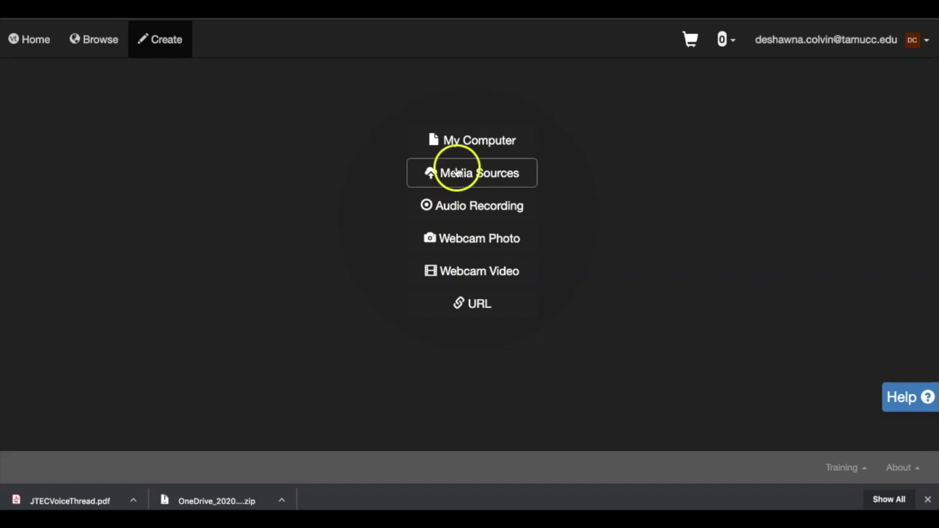
click(464, 143)
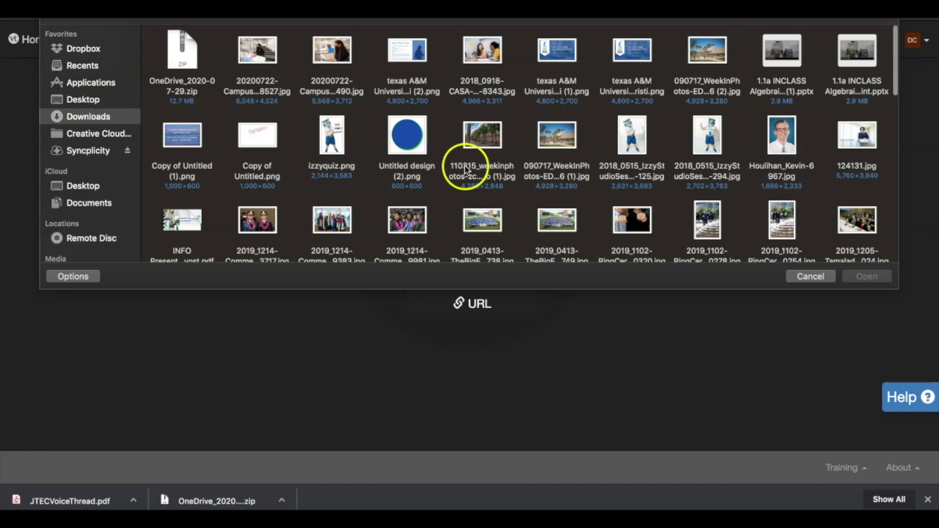
scroll(462, 170, down, 3)
scroll(470, 169, down, 1)
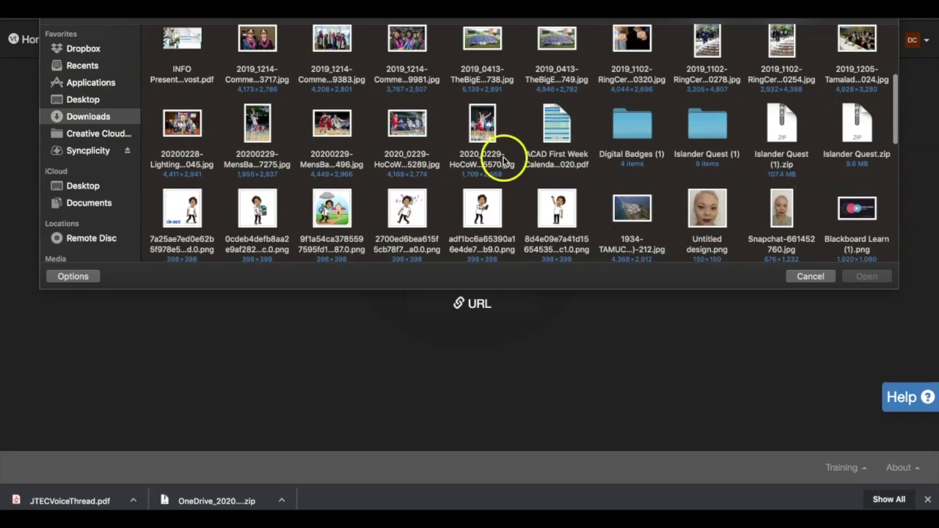
double_click(693, 132)
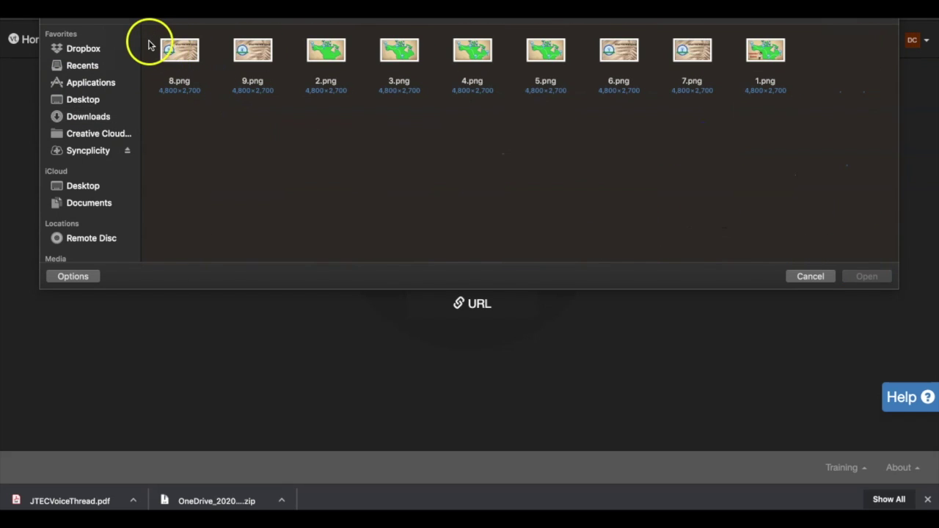
drag(148, 44, 793, 66)
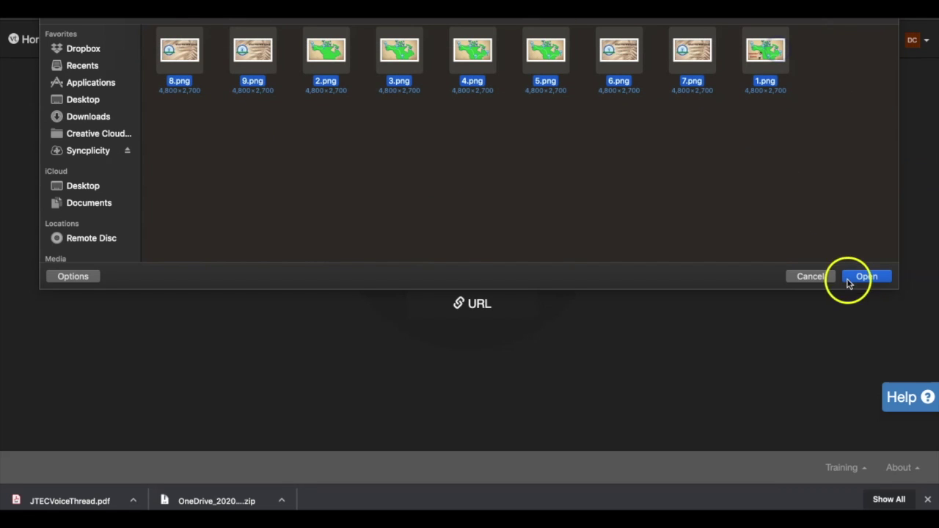
click(867, 277)
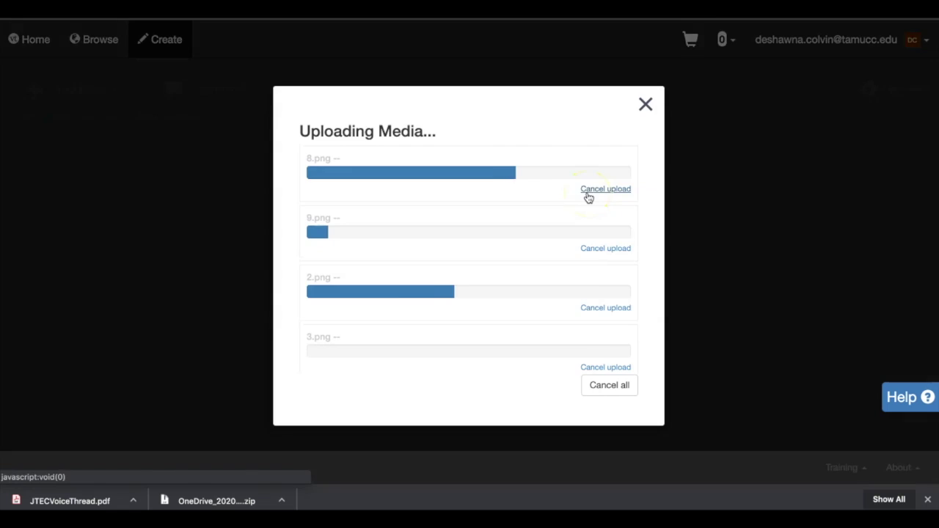
Step: Title the thread "Islander Quest Presentation" and enter the description "This presentation will highlight the Islander Quest."
click(588, 198)
text(I)
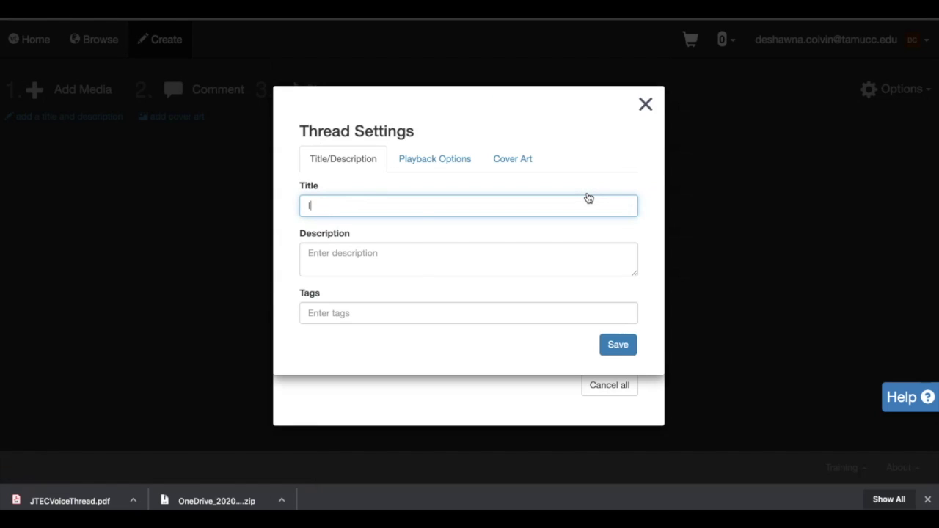
text(slander Quest Presentation)
click(448, 252)
text(This presenta)
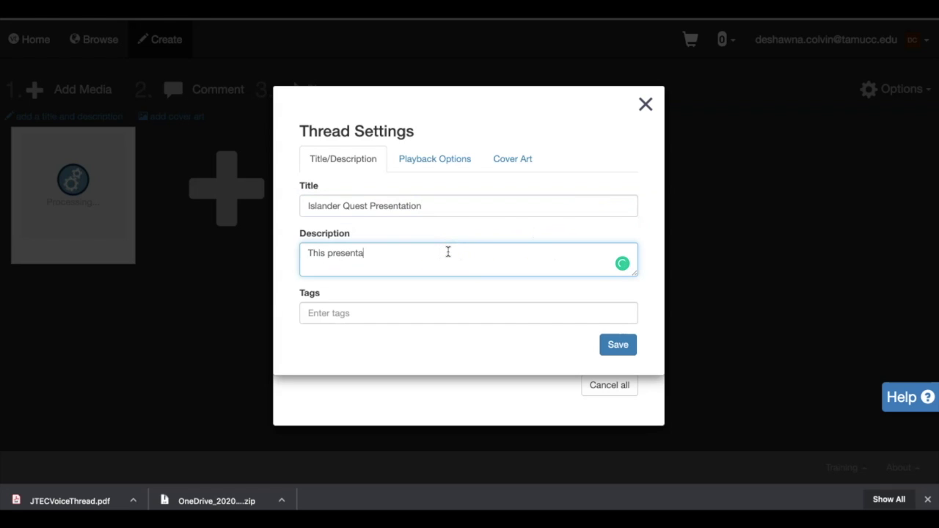
text(tion will highlight the Islander Quest)
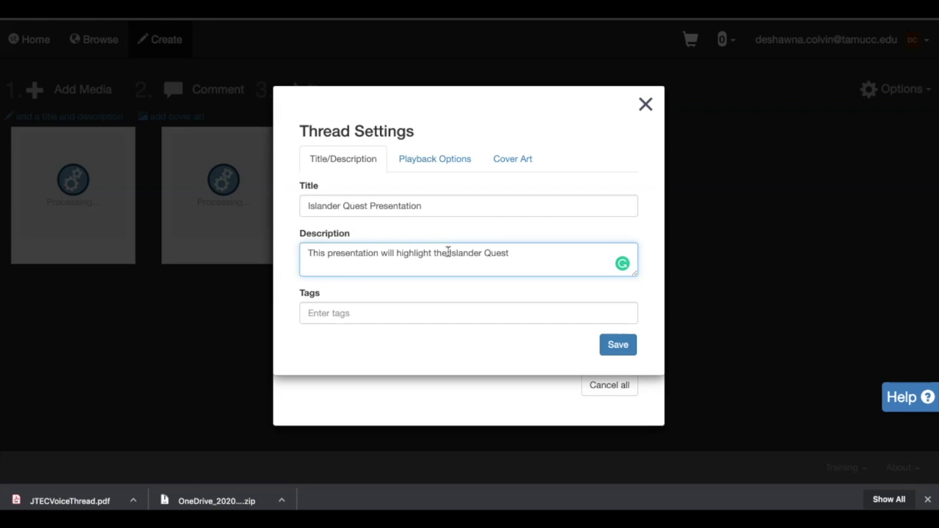
Step: Disallow commenters from adding slides to this VoiceThread and save the thread settings without cover art
click(449, 158)
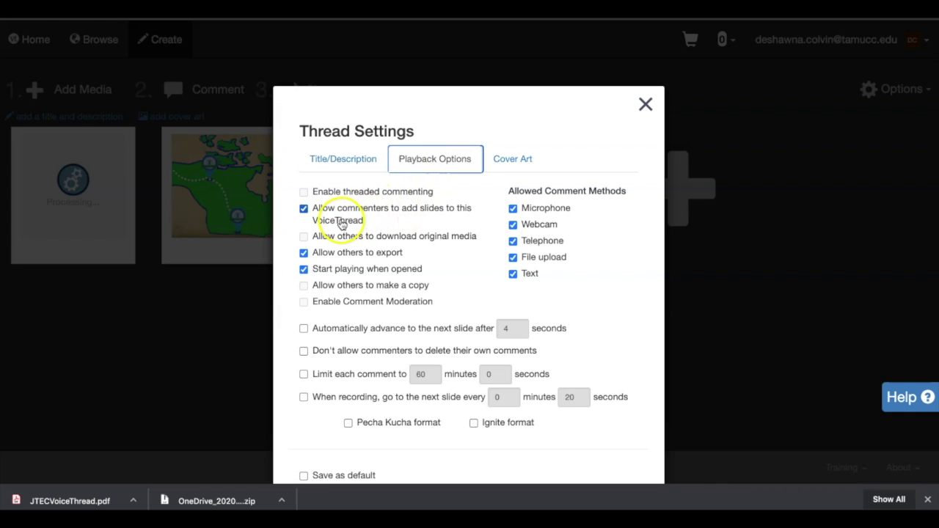
click(304, 210)
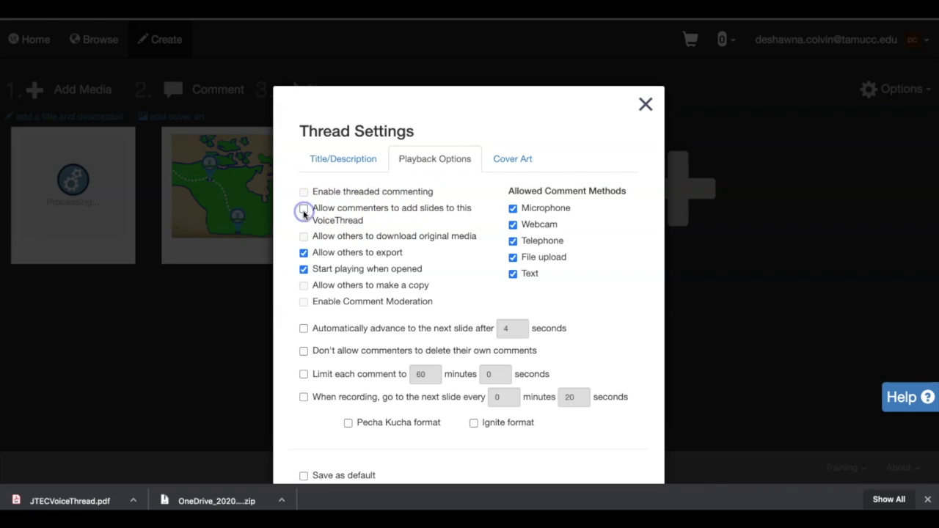
click(305, 194)
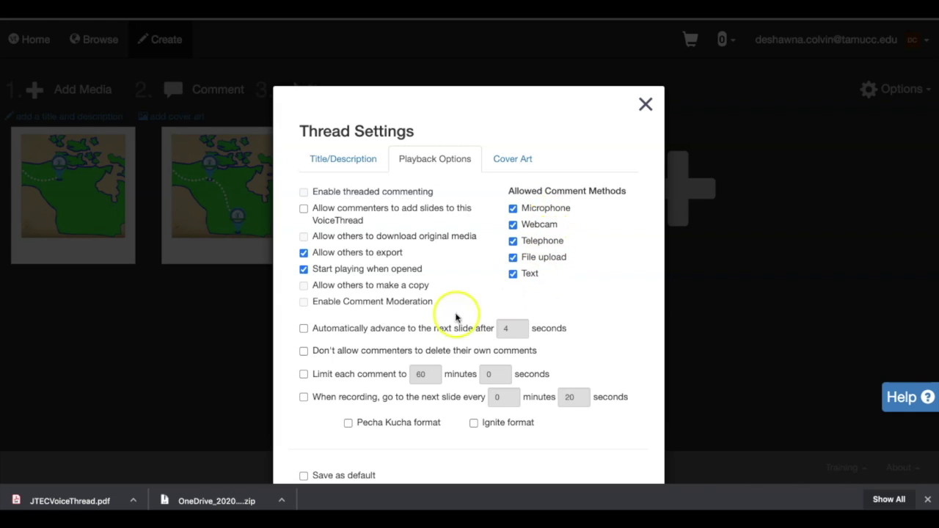
click(524, 158)
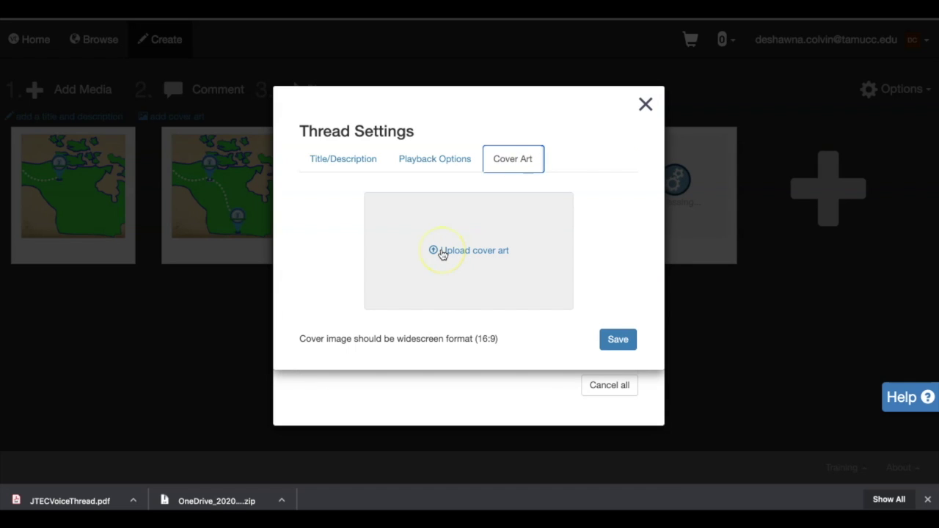
click(616, 341)
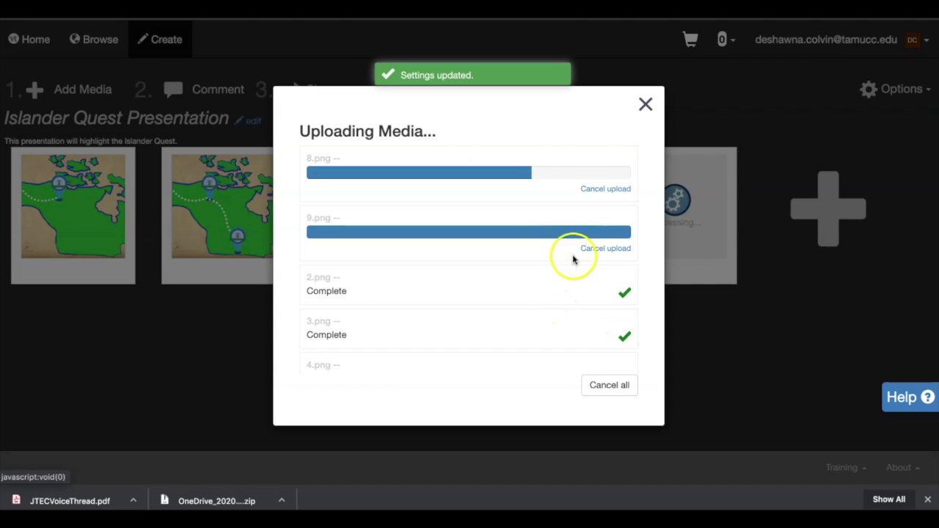
Step: Move the map slide with the cartoon character to the first position in the presentation
scroll(559, 282, down, 3)
scroll(559, 286, down, 2)
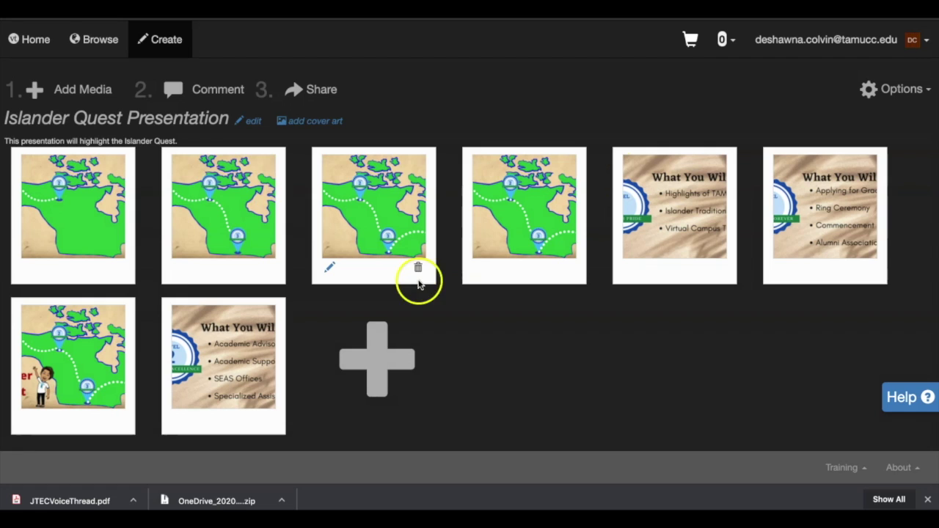
drag(68, 393, 65, 263)
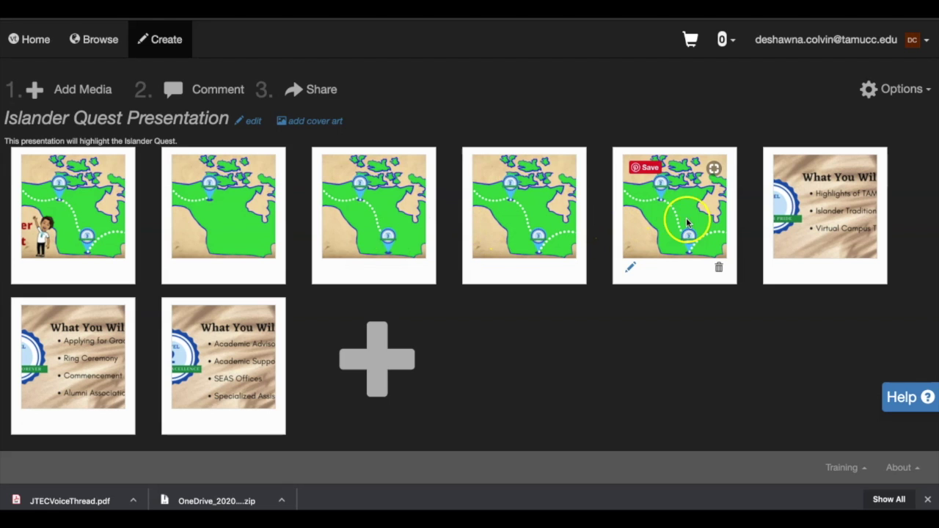
Step: Examine the presentation's basic sharing options: link, embed code and social post
click(304, 92)
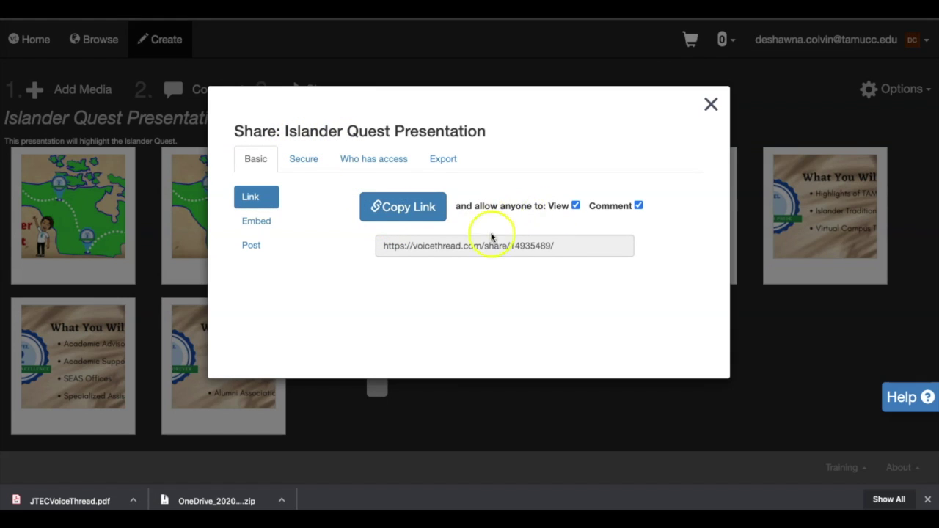
click(248, 224)
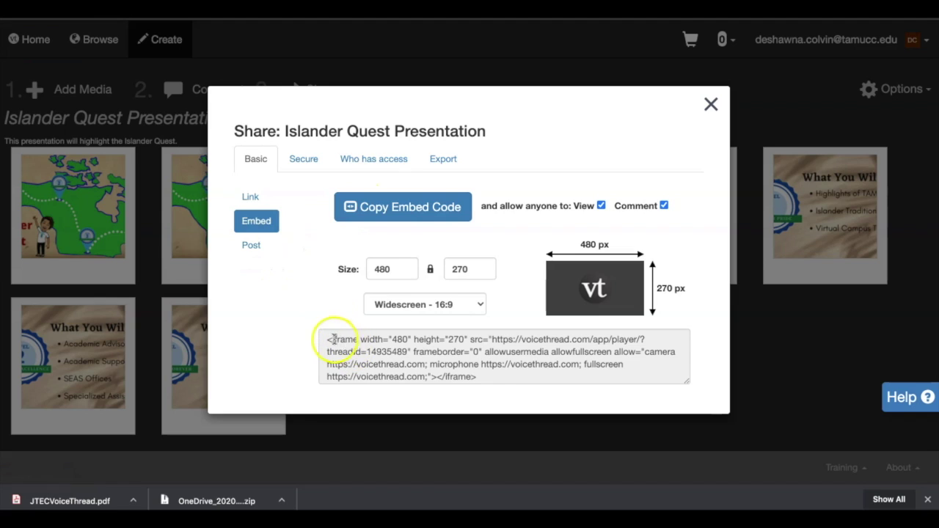
drag(333, 338, 353, 338)
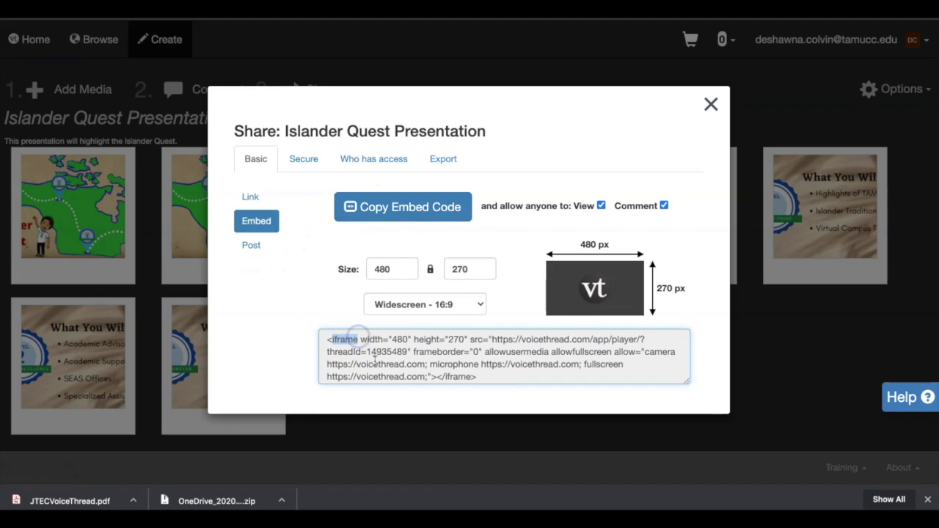
click(305, 285)
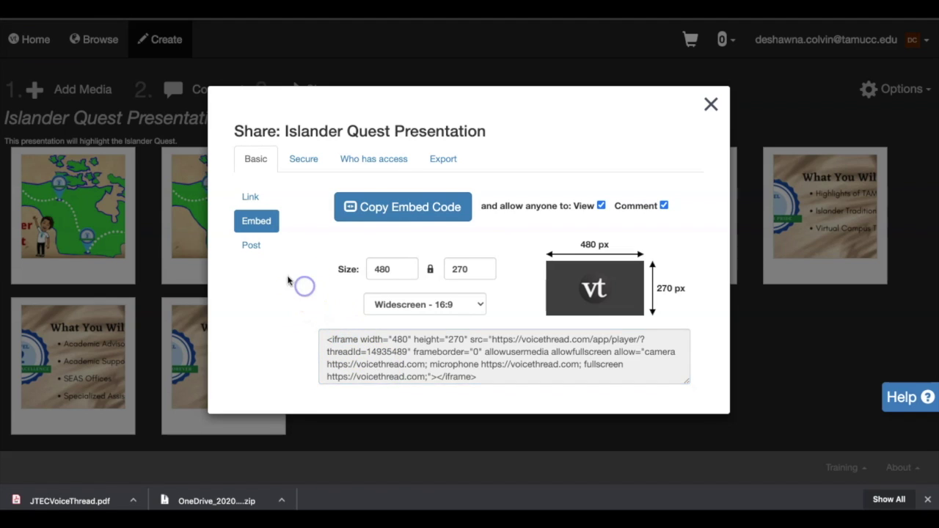
click(251, 247)
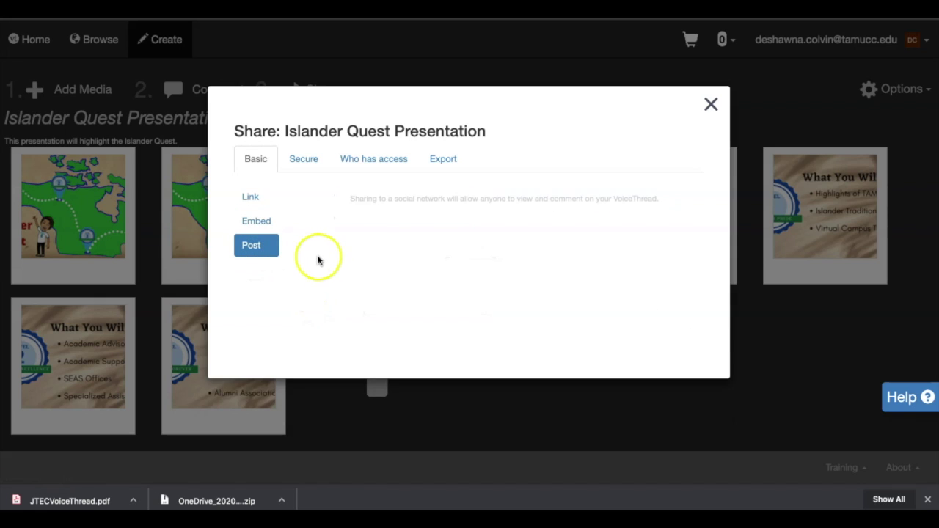
Step: Check the secure sharing and access settings, including the publishing options, and leave the sharing window without changes
click(304, 158)
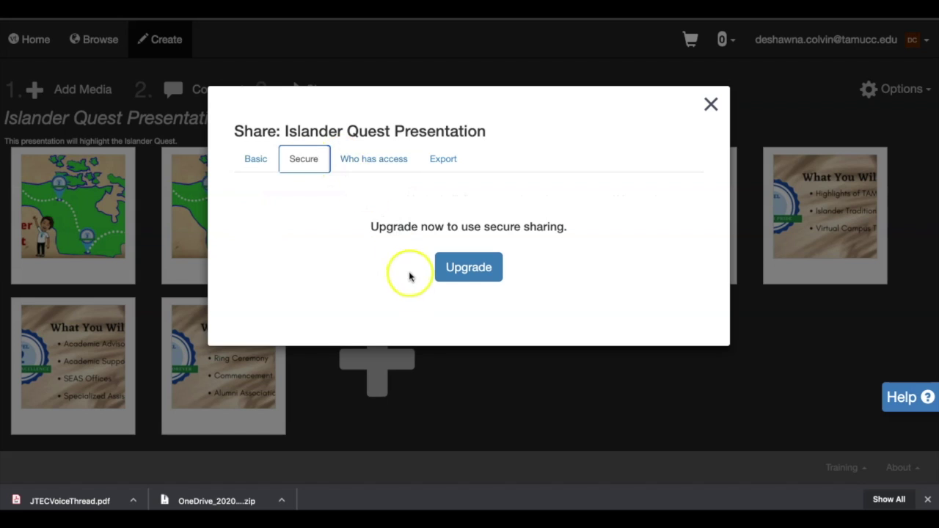
click(354, 159)
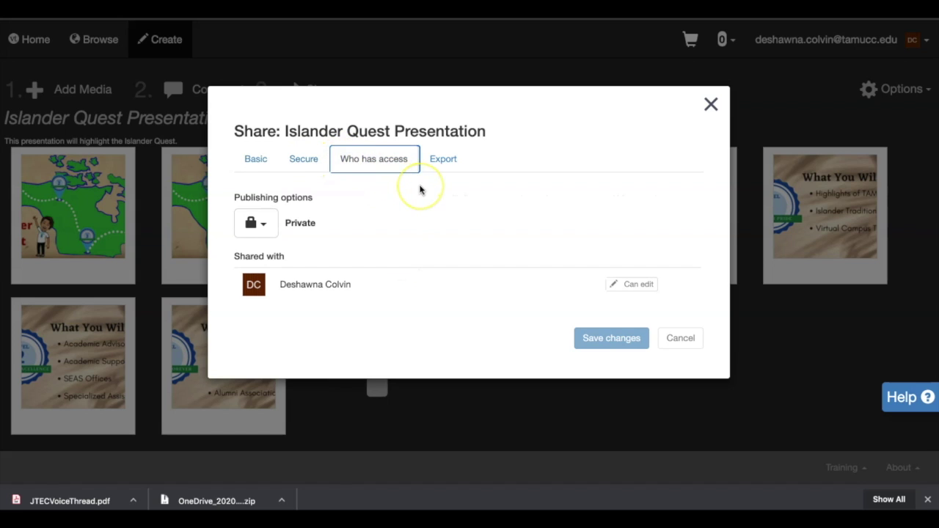
click(264, 222)
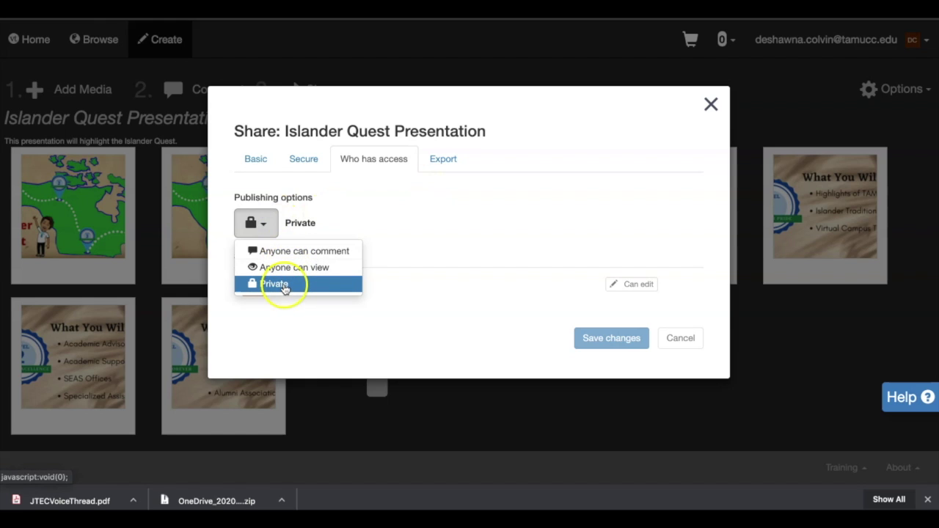
click(356, 209)
click(168, 101)
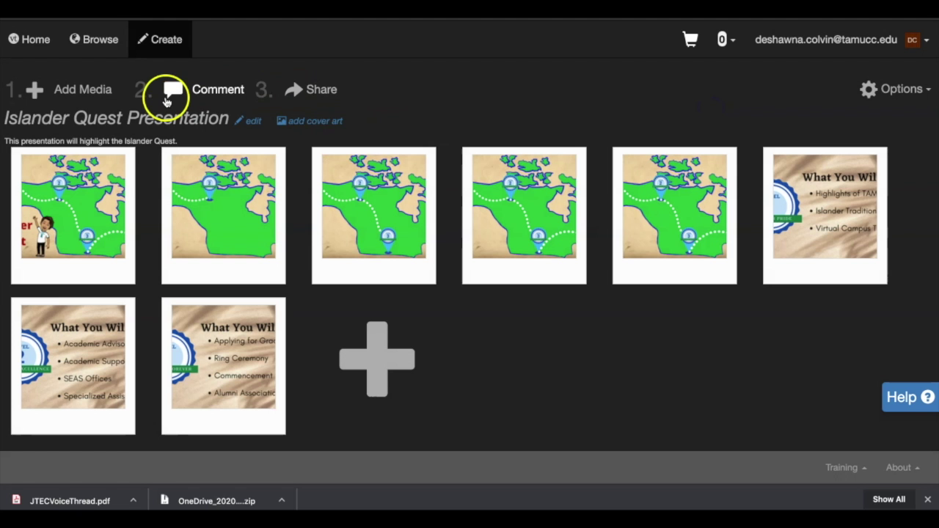
Step: Return to the home page with the saved presentations
click(31, 41)
mouse_move(68, 165)
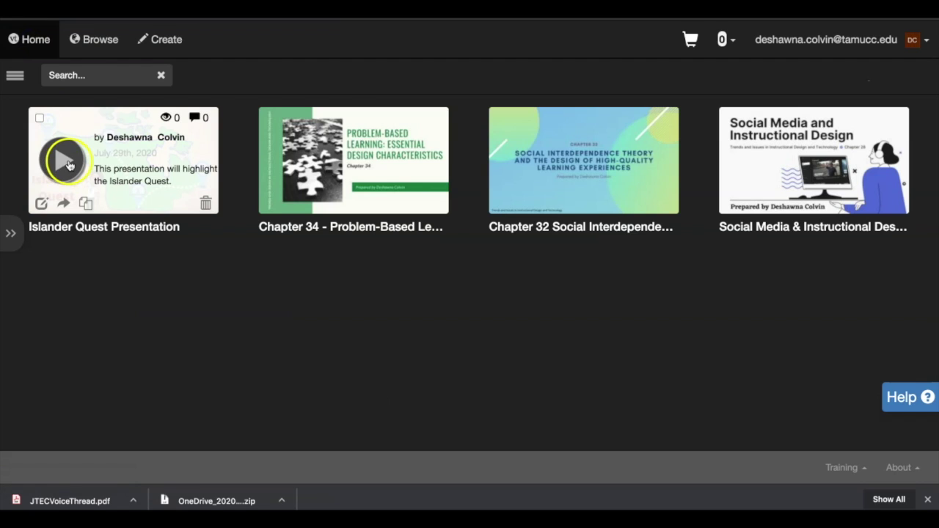
Step: Open the Islander Quest Presentation and save the text comment "This is great. Thanks." on slide 1
click(67, 165)
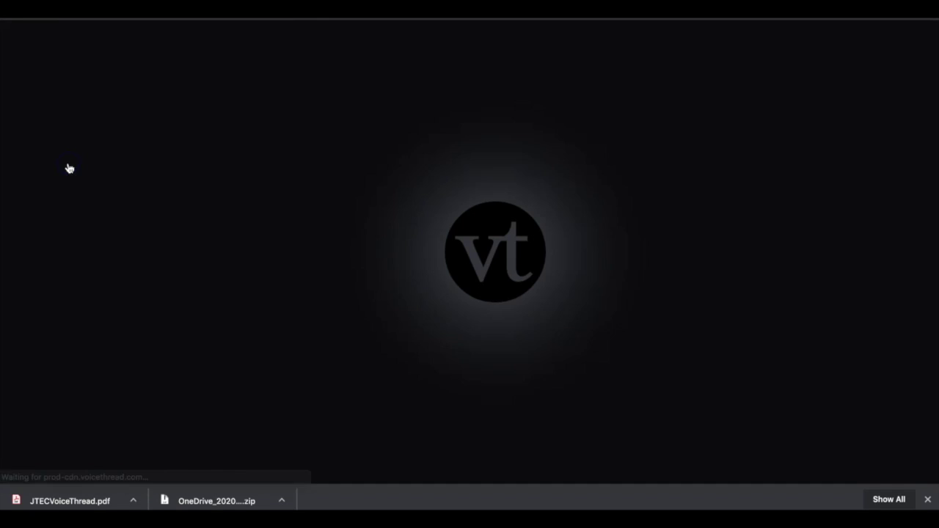
mouse_move(525, 502)
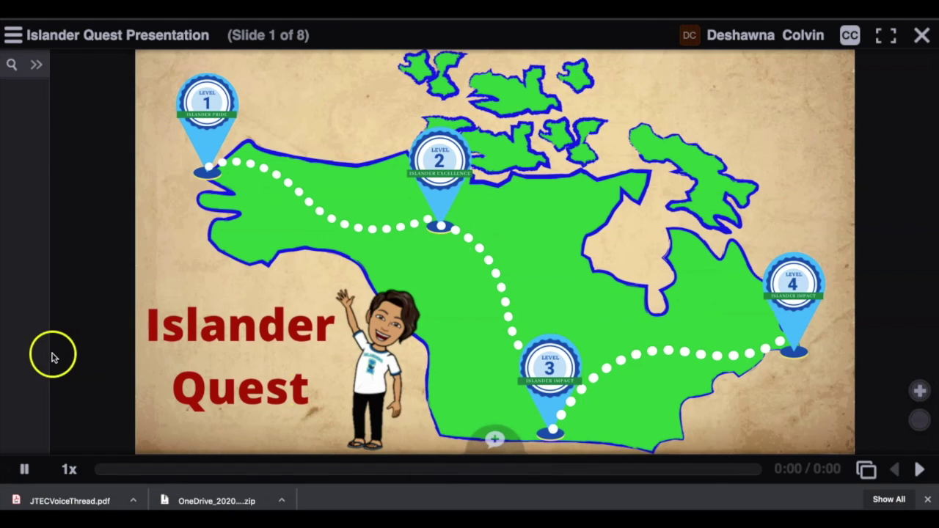
click(494, 443)
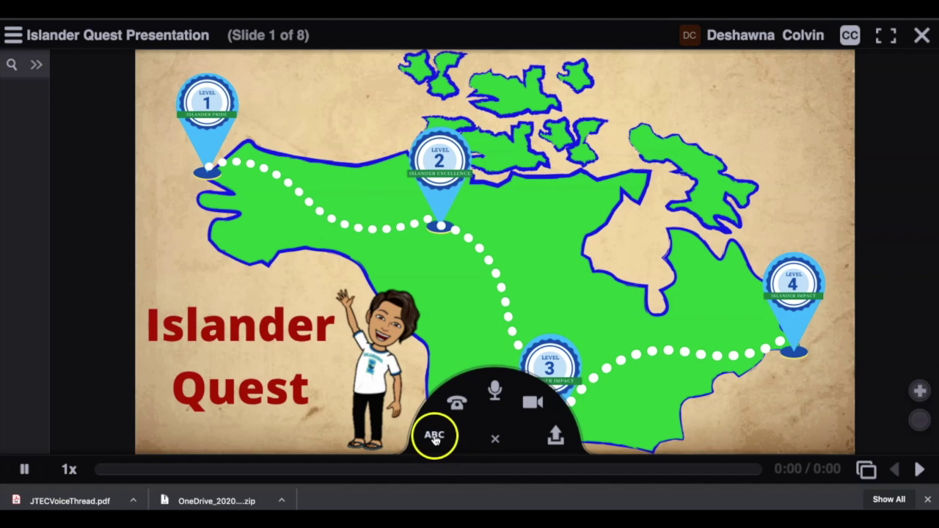
click(435, 437)
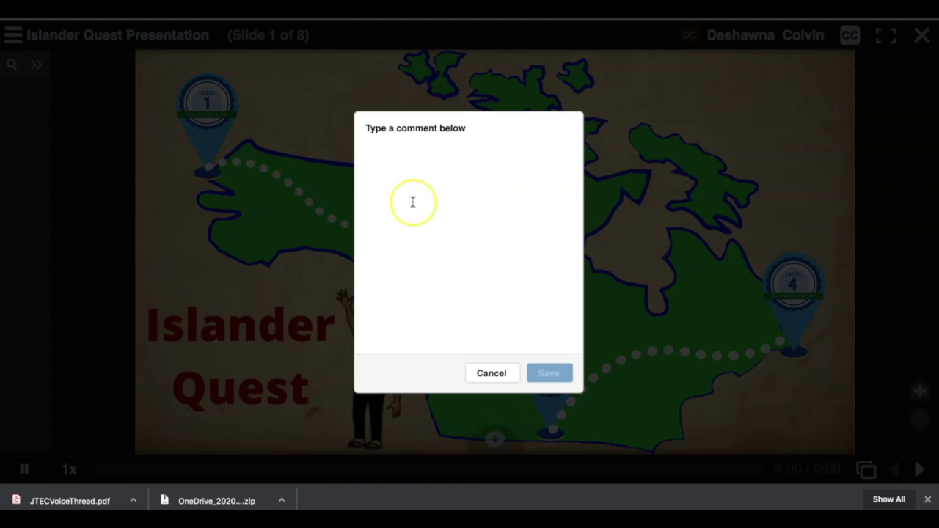
text(This is gre)
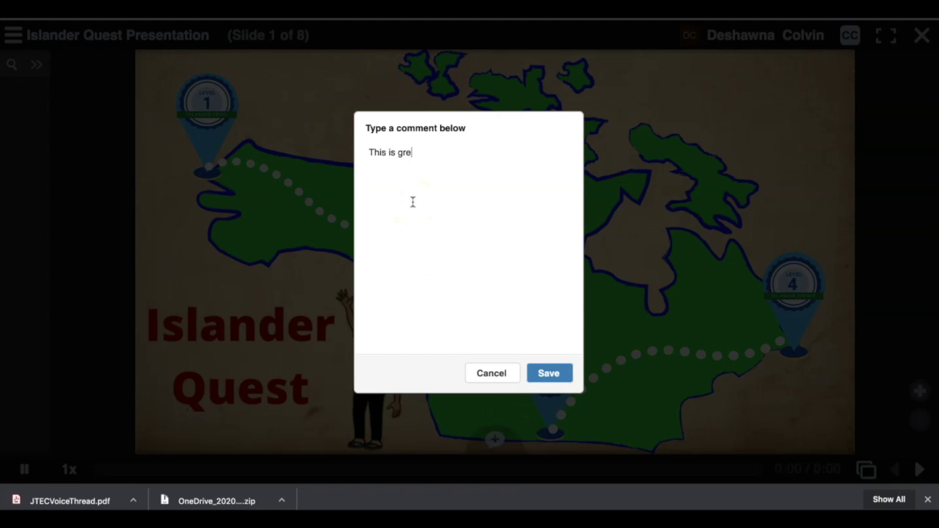
text(at. Thanks.)
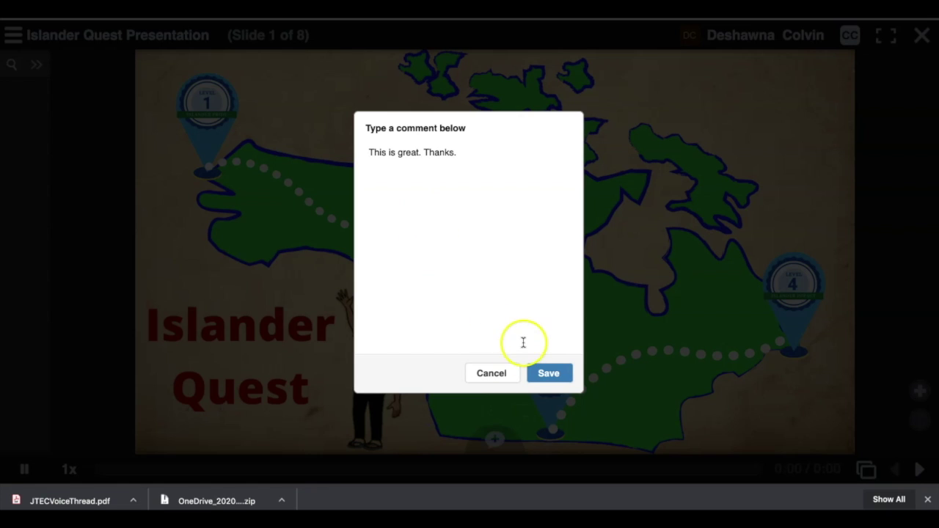
click(556, 372)
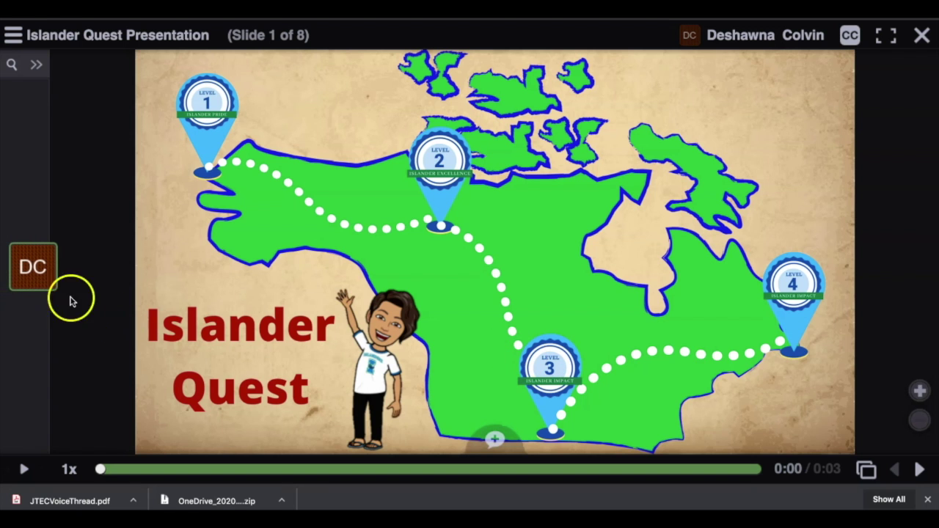
Step: Examine the text comment's editing options and the phone comment option, leaving without entering a number
click(33, 266)
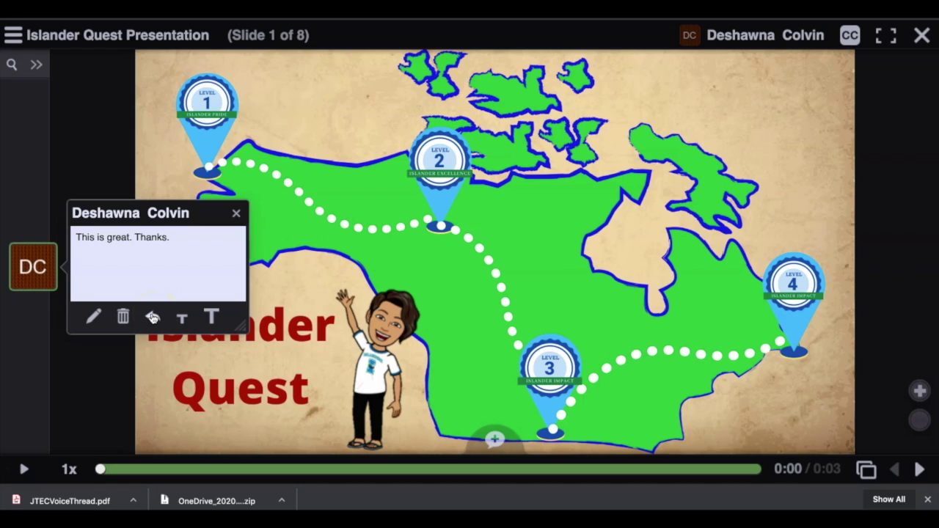
click(181, 320)
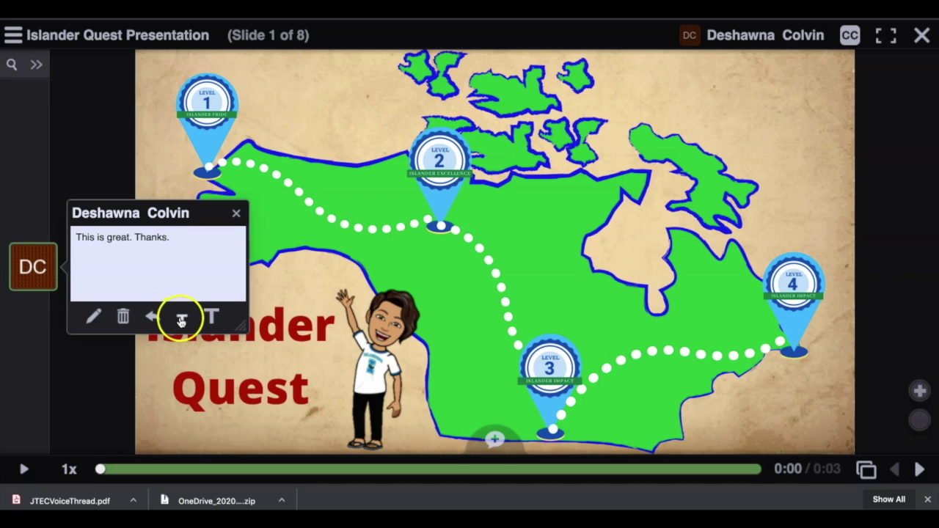
click(456, 403)
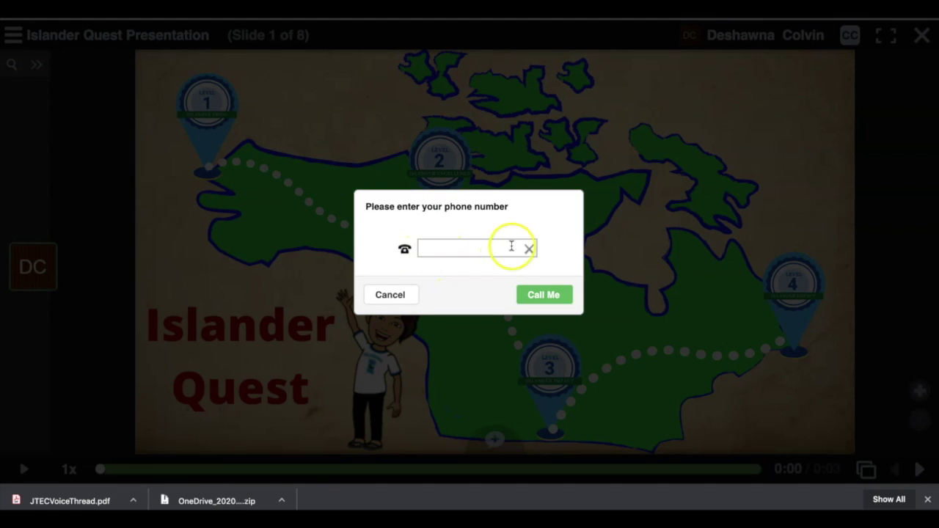
click(391, 296)
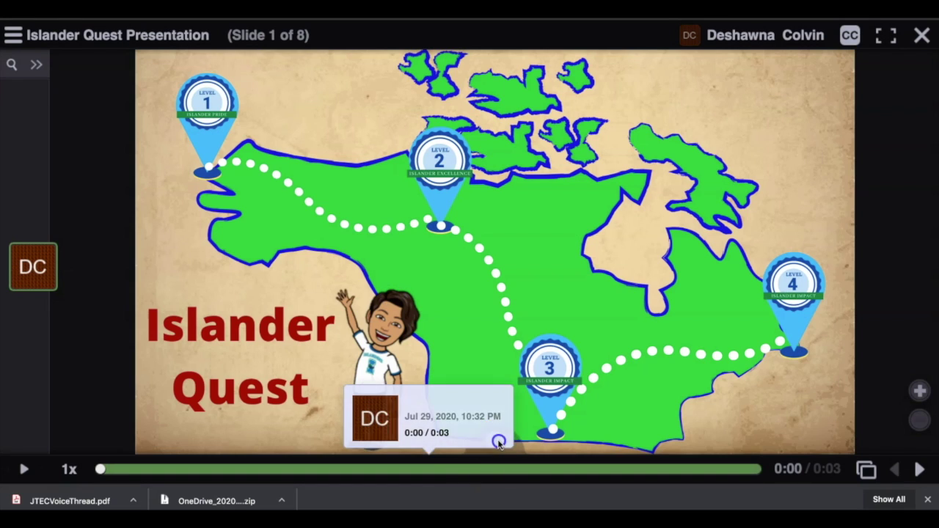
Step: Record a short microphone comment on slide 1, save it and show its options
click(498, 444)
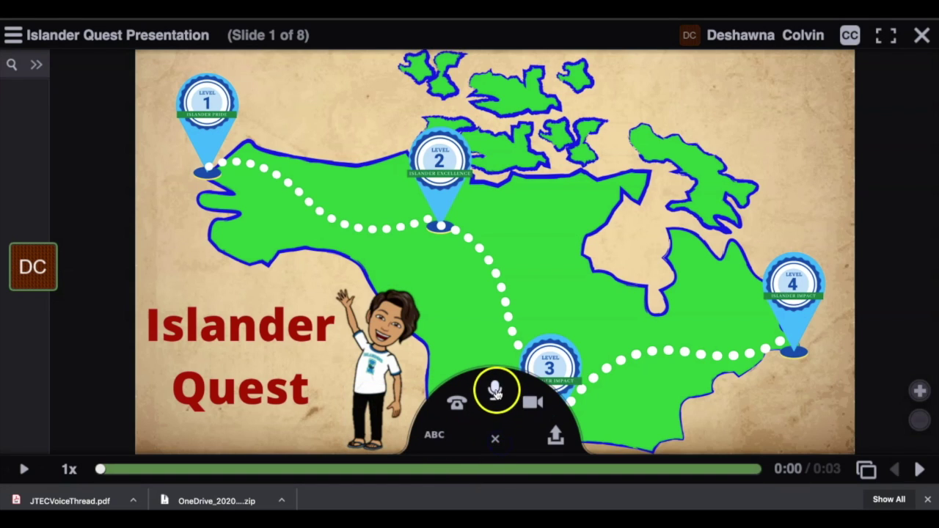
click(495, 393)
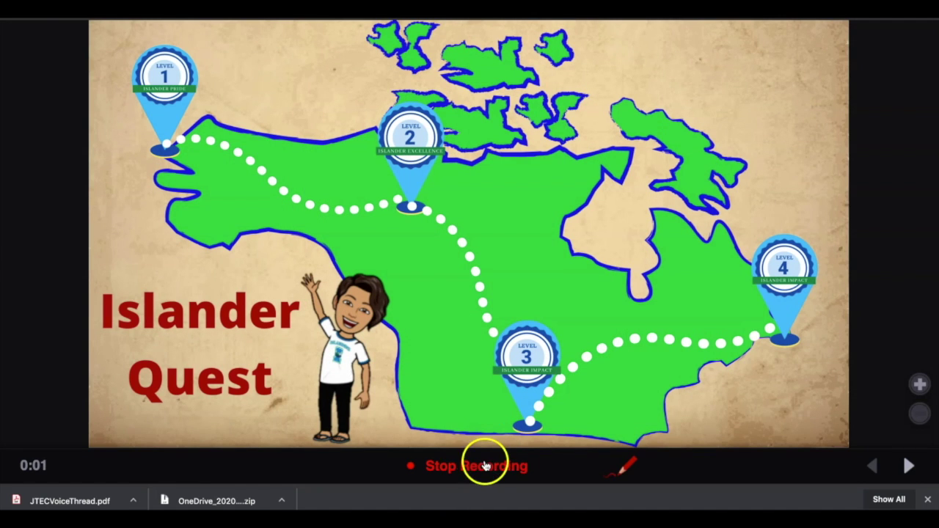
click(465, 468)
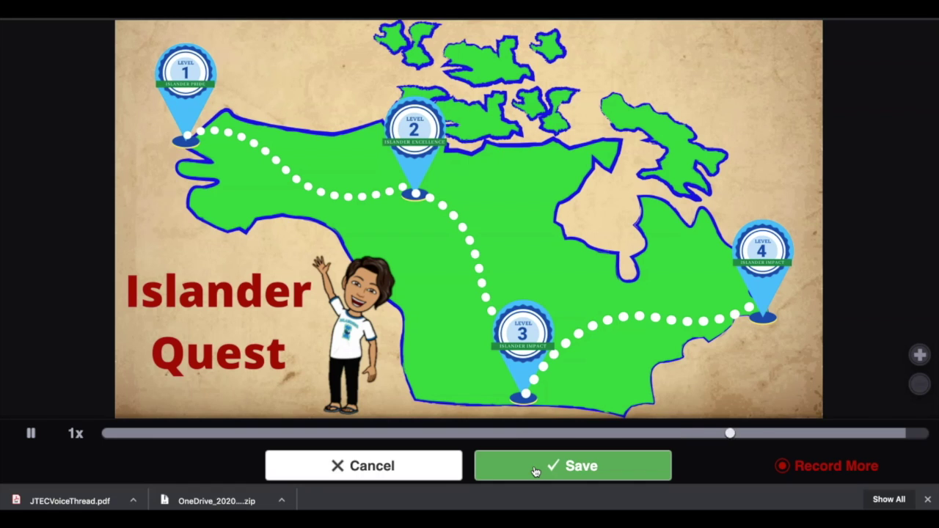
click(535, 468)
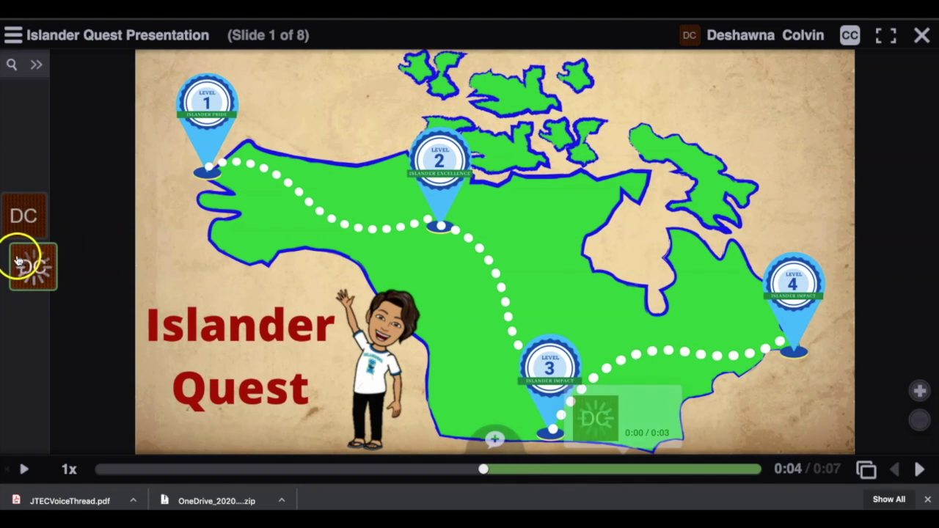
mouse_move(27, 267)
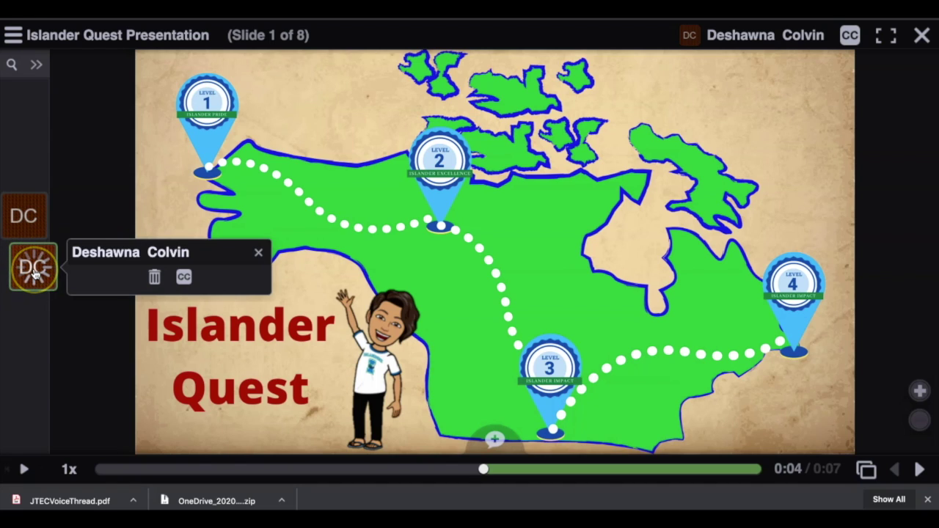
Step: Record a short video comment on slide 1 with camera access allowed, and save it
click(492, 444)
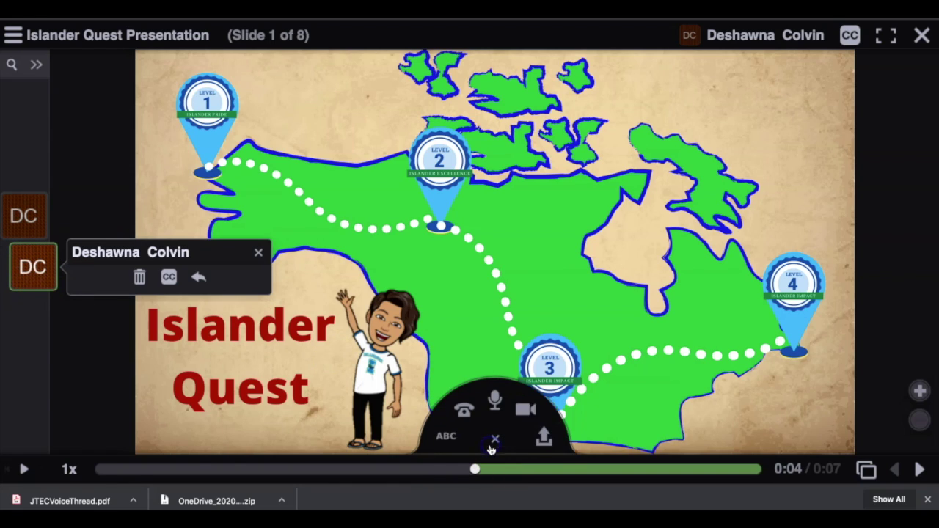
click(533, 409)
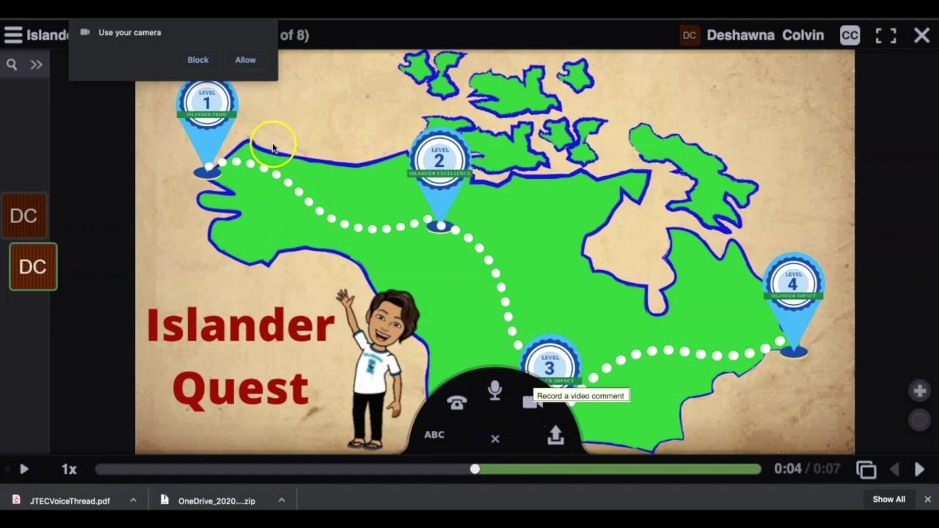
click(244, 59)
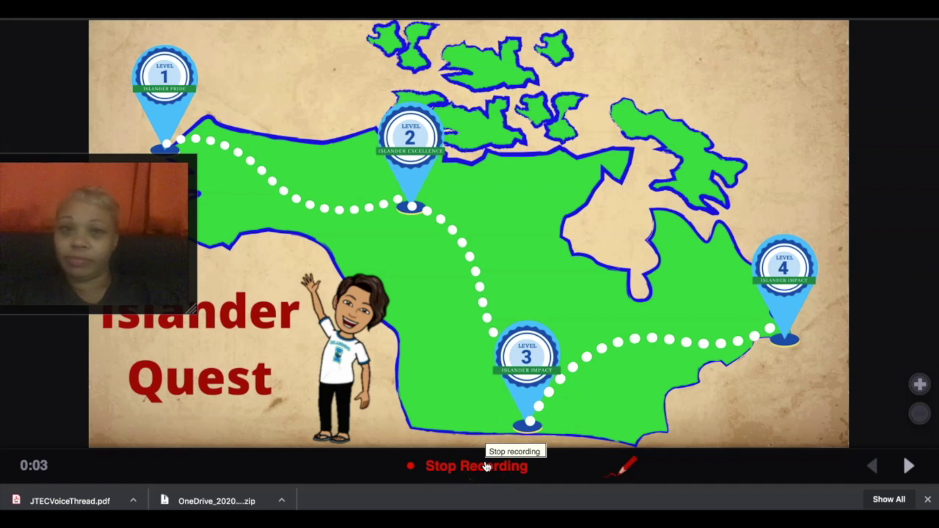
click(484, 466)
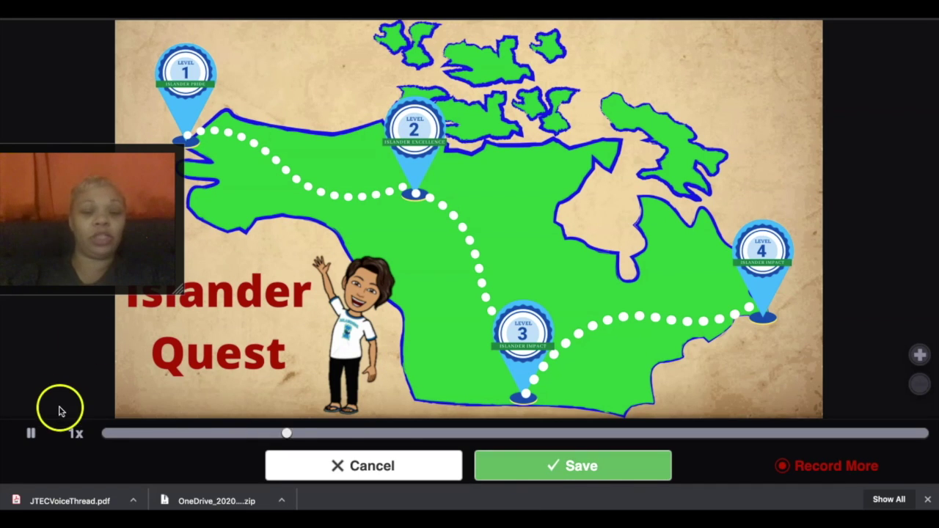
click(387, 469)
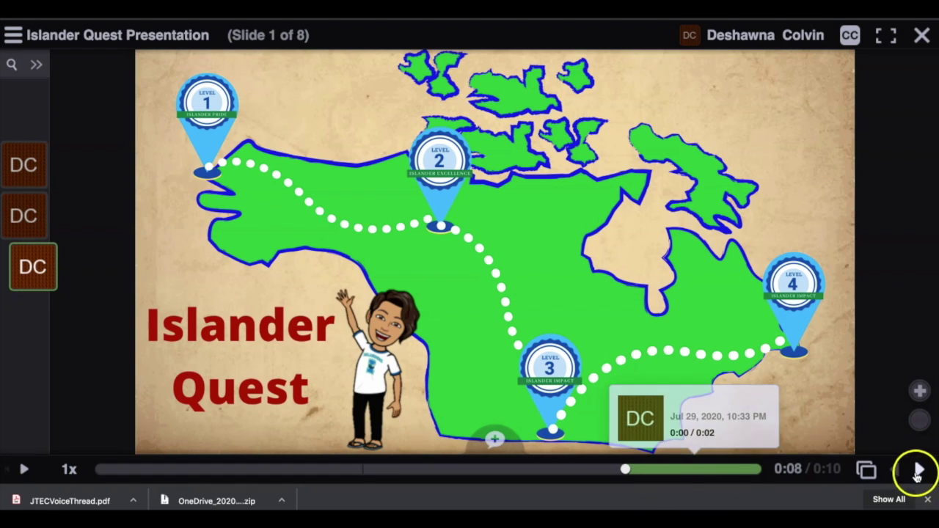
Step: Check the commenting options on slide 2 and return to the home page
click(917, 470)
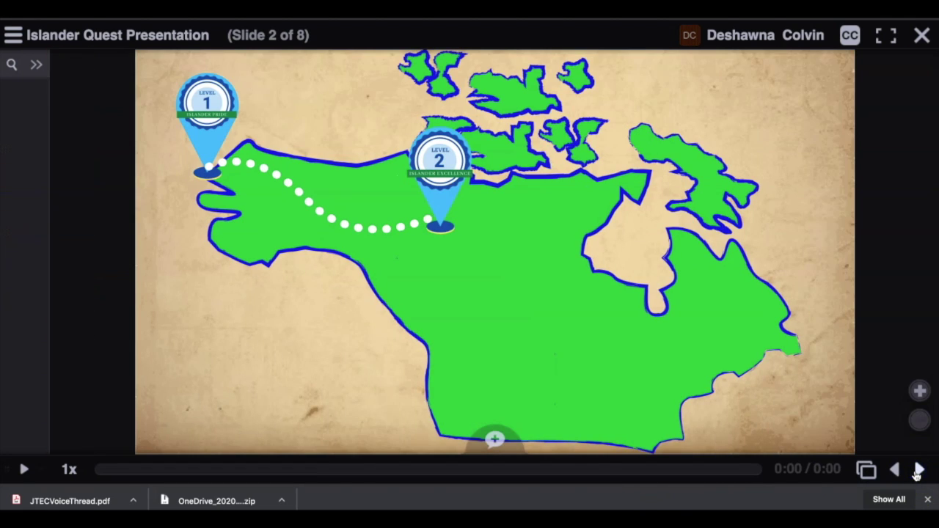
click(494, 438)
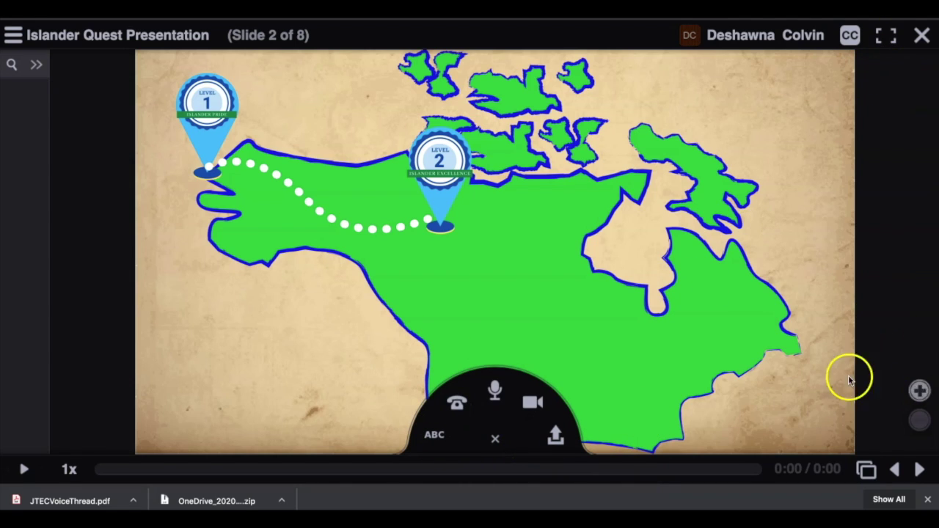
click(15, 37)
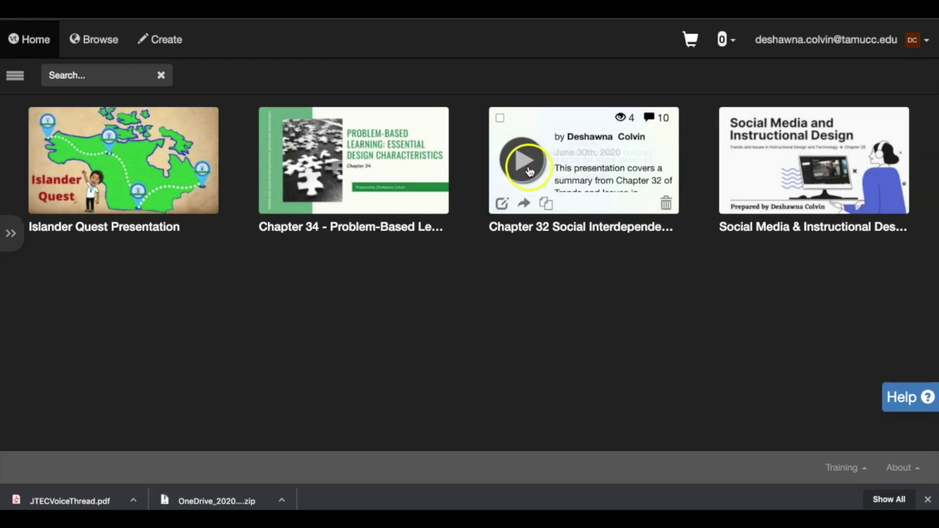
Step: Review the comments on slides 5 and 8 of the Chapter 32 Social Interdependence presentation, and close it
click(569, 159)
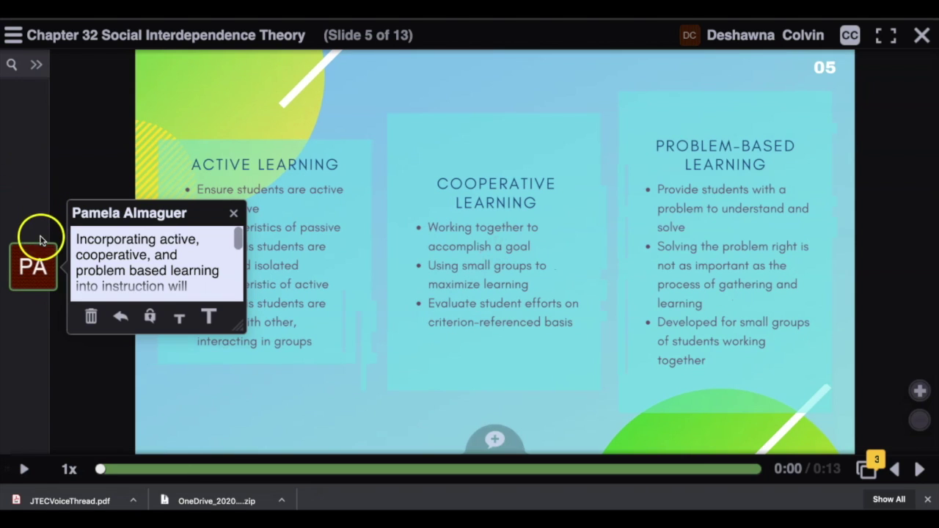
click(918, 468)
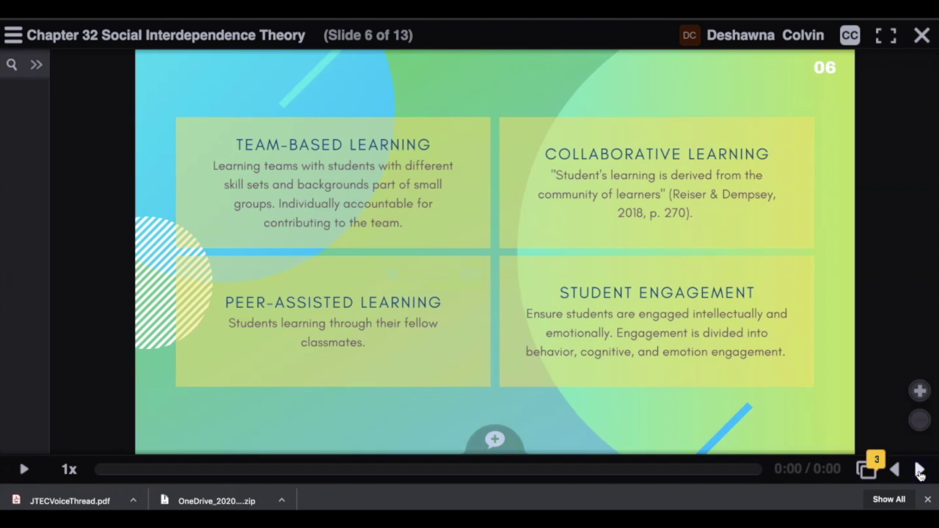
click(919, 473)
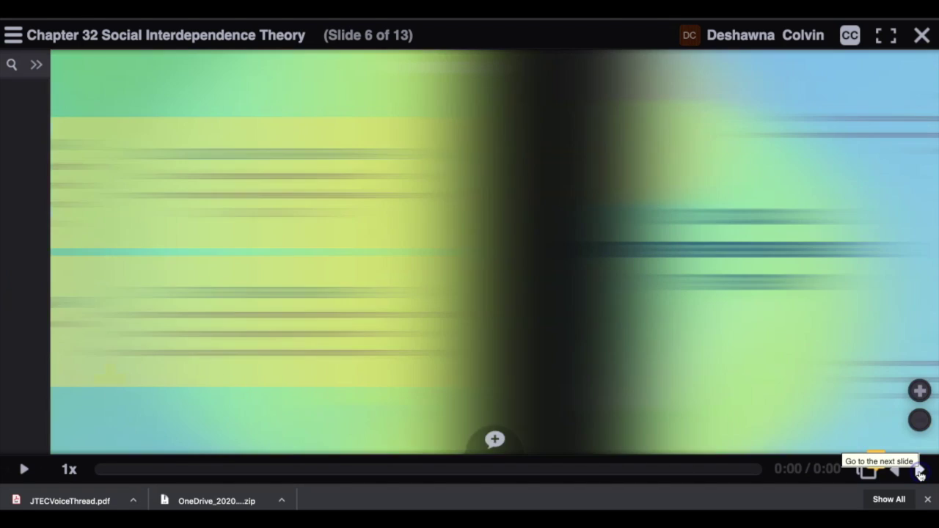
click(920, 472)
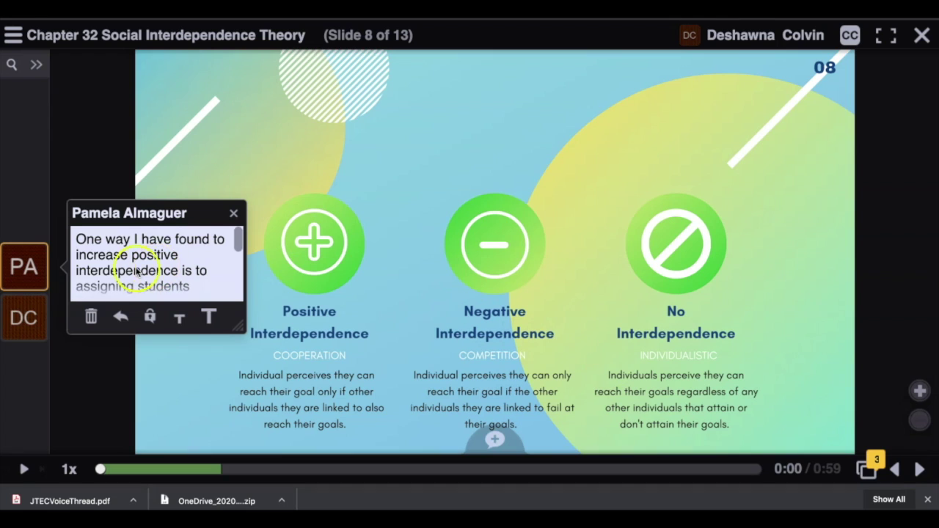
click(33, 317)
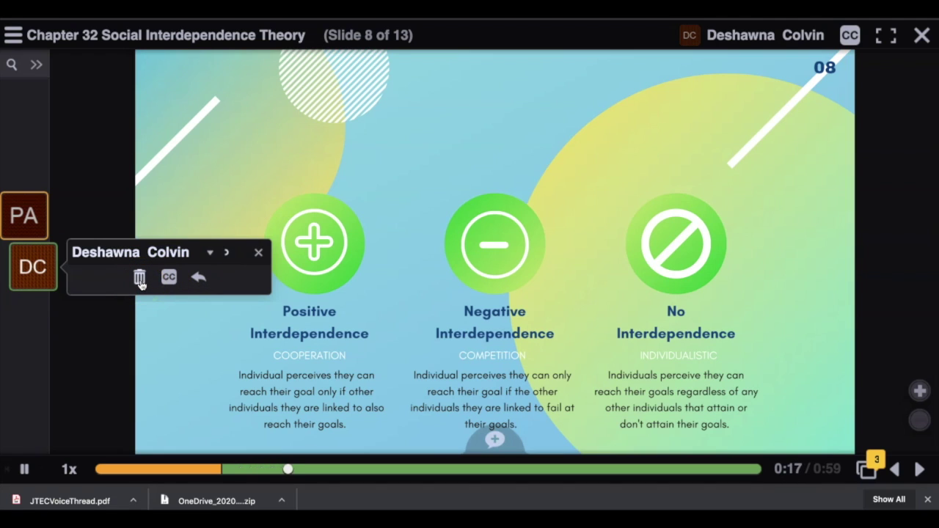
click(30, 222)
click(921, 35)
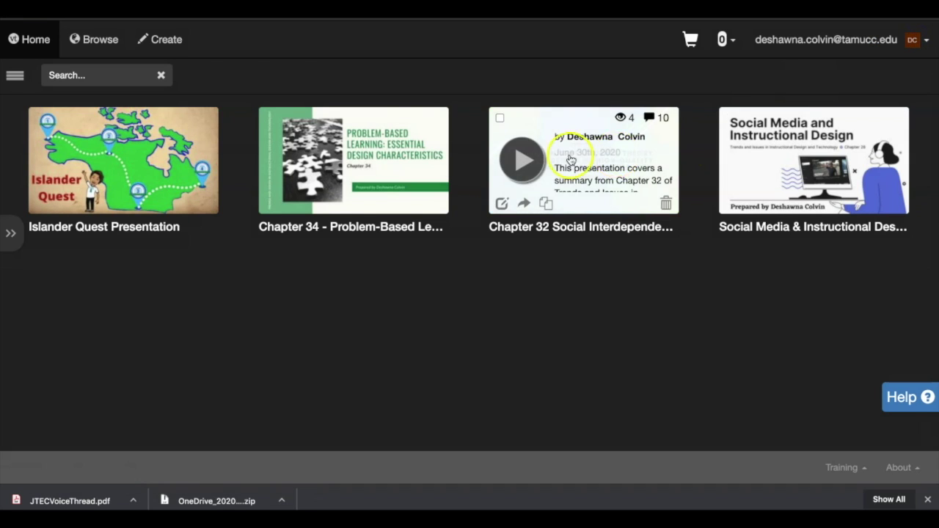
Step: Check the view and comment counts of the Chapter 34, Chapter 32 and Social Media presentations
mouse_move(394, 123)
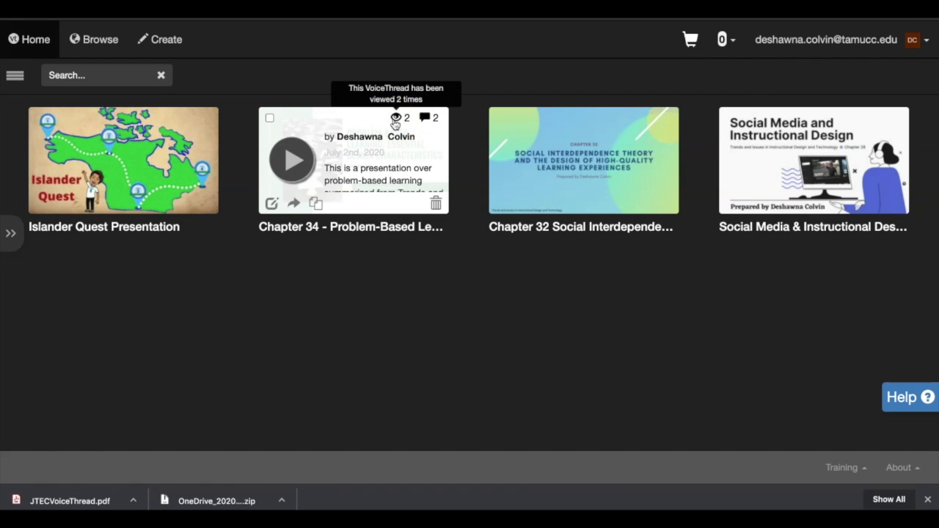
click(425, 118)
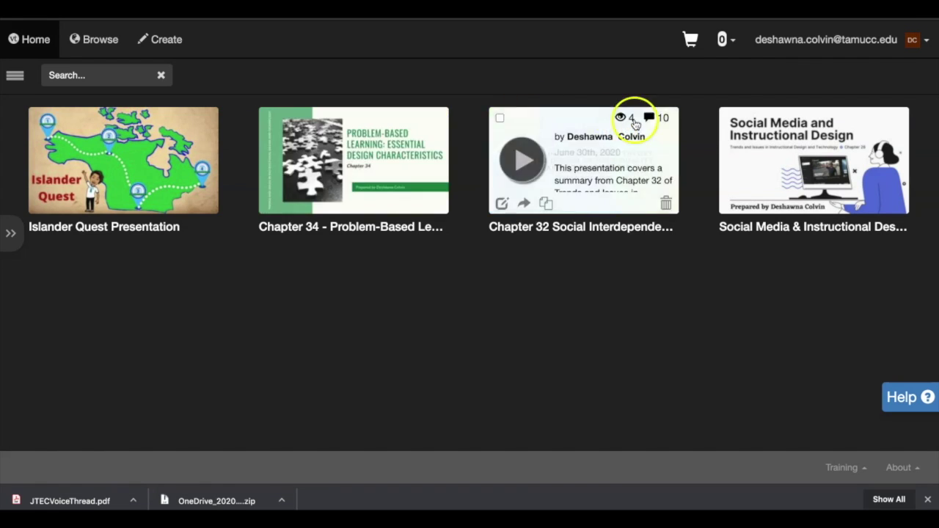
mouse_move(647, 121)
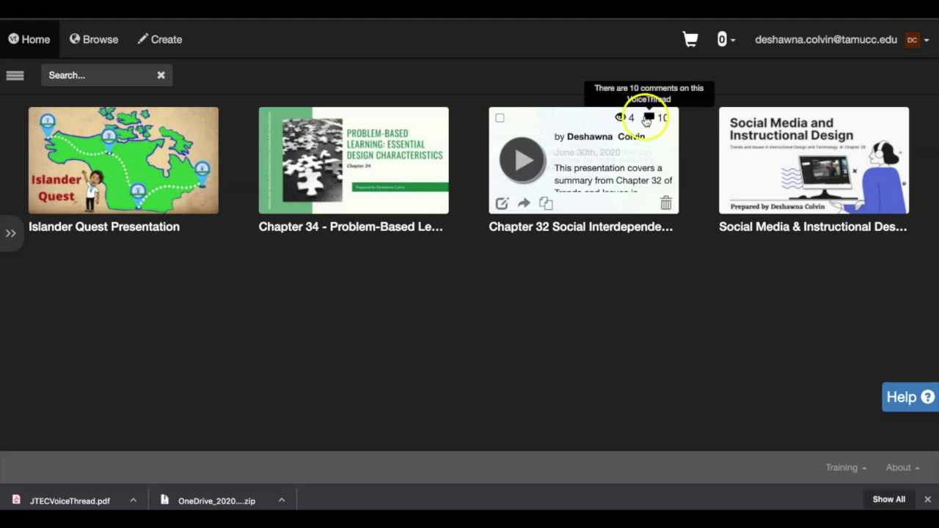
mouse_move(761, 142)
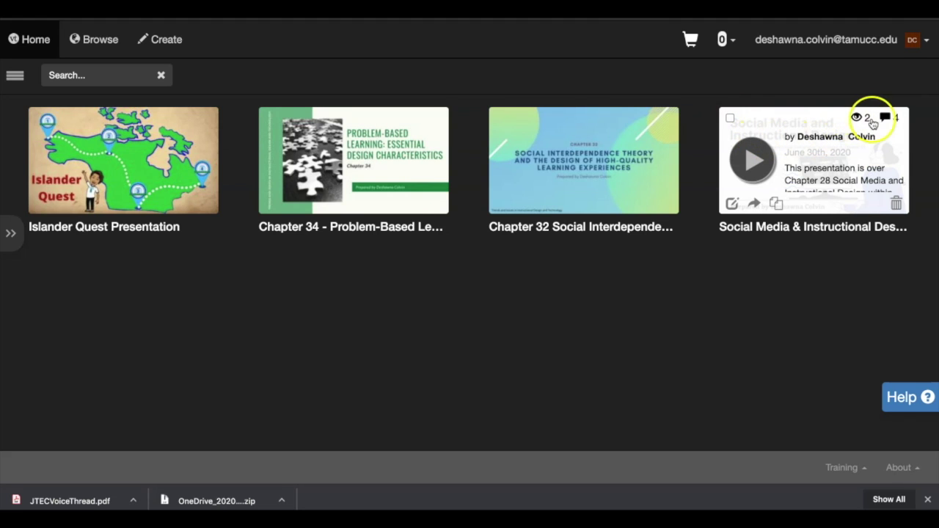